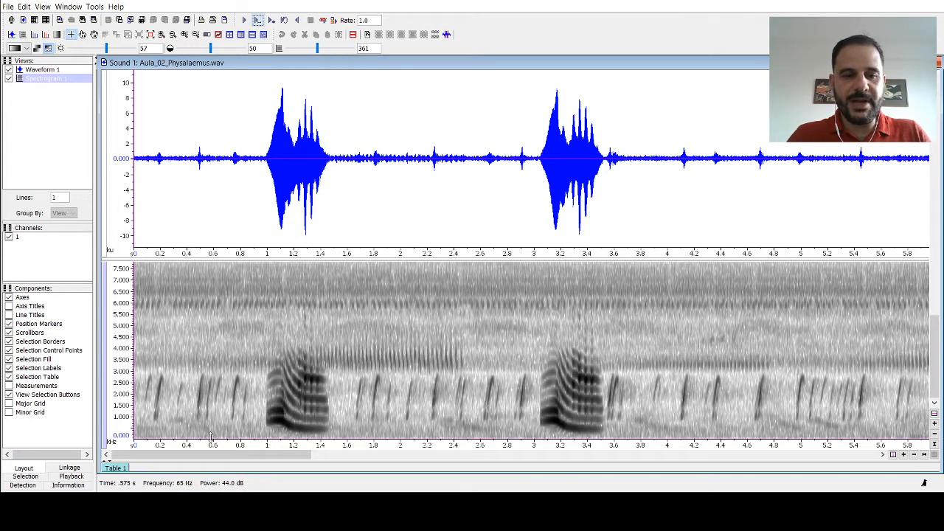
Move the frequency marker up through the first call's harmonics to about 2.75 kHz in the spectrogram, and return it to 0.
drag(211, 437, 215, 418)
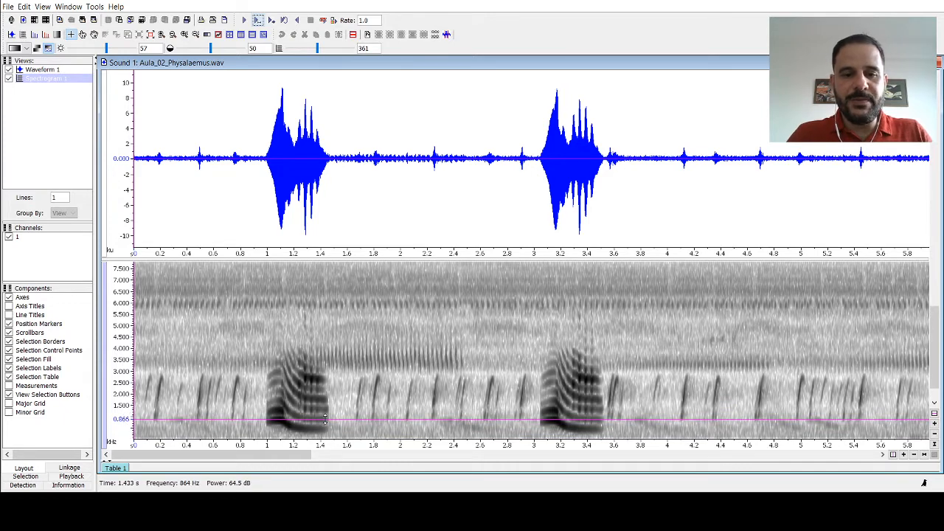
mouse_move(324, 419)
mouse_down()
mouse_move(327, 398)
mouse_move(355, 376)
mouse_up()
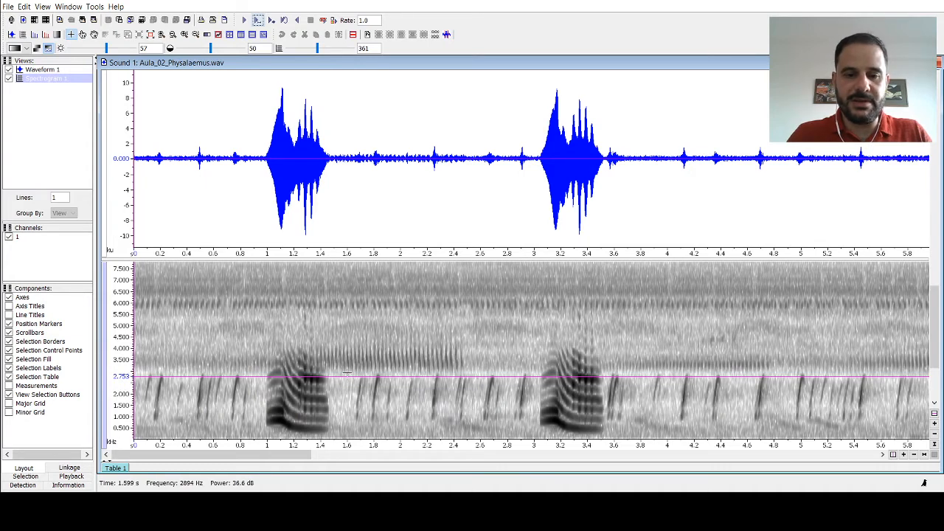
drag(347, 376, 349, 447)
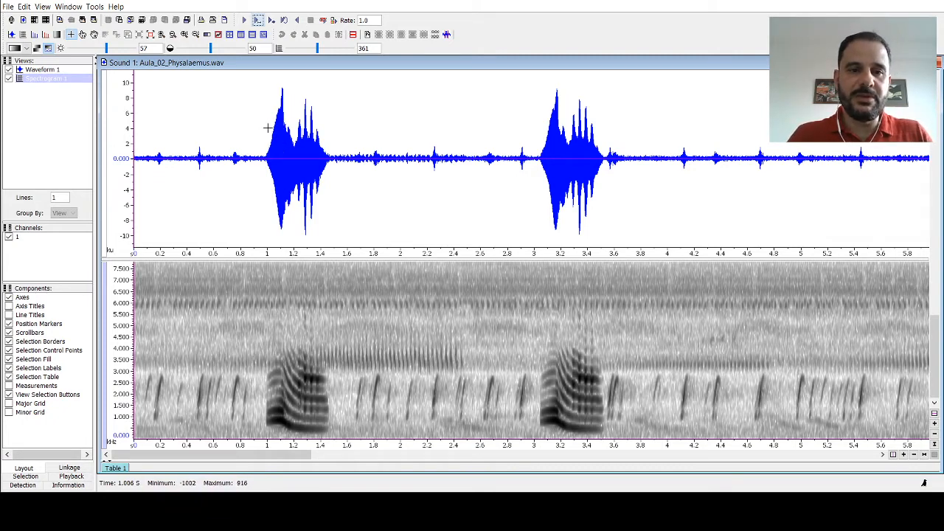
Select the whole first call in the waveform, from about 1.0 to 1.46 s.
click(268, 128)
drag(268, 128, 318, 121)
click(392, 110)
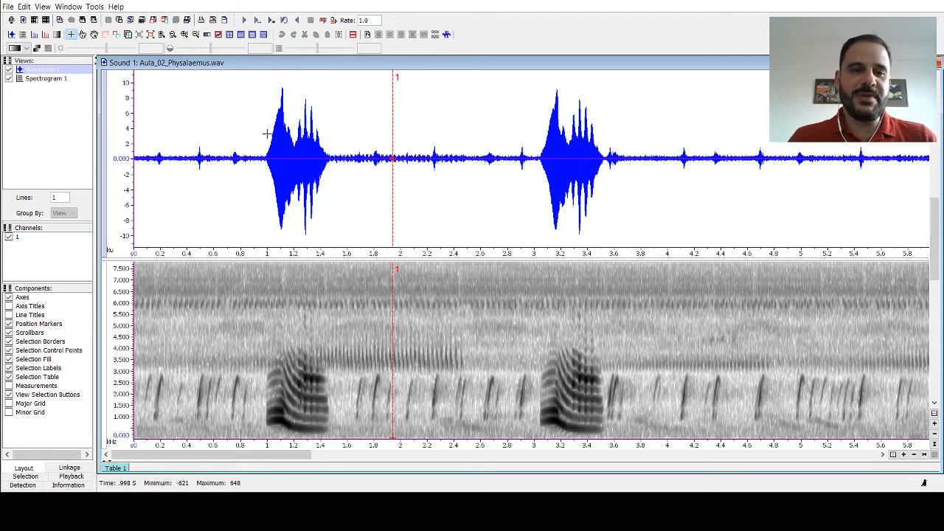
drag(267, 134, 329, 132)
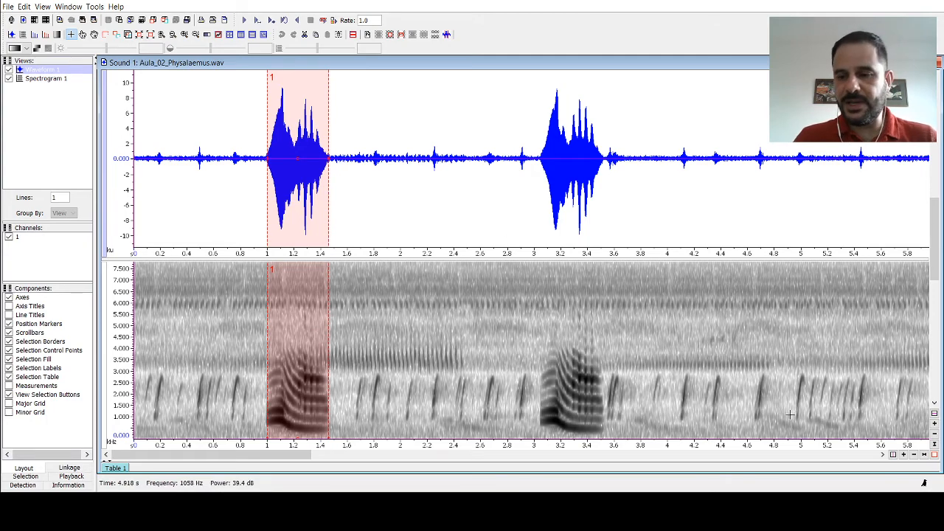
click(903, 454)
click(904, 454)
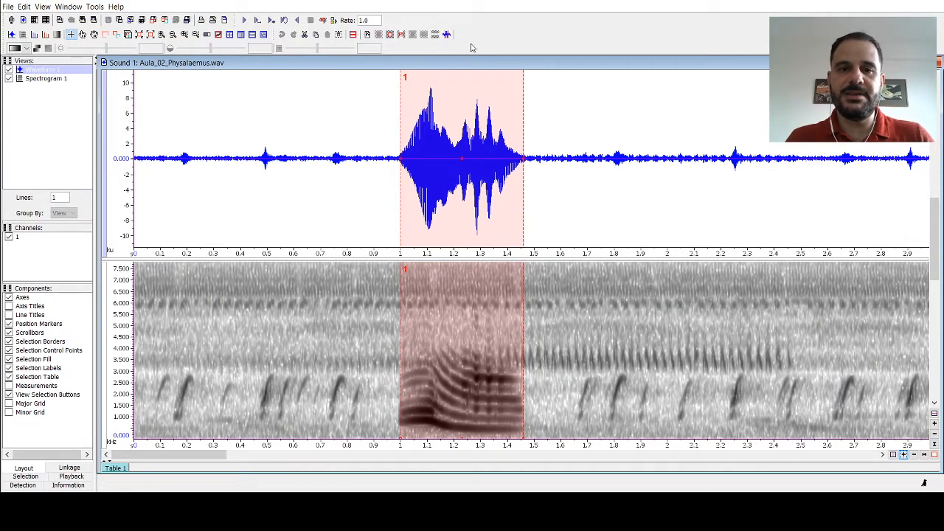
Place the selection point at about 0.18 s, before the first call, and play the recording.
click(361, 81)
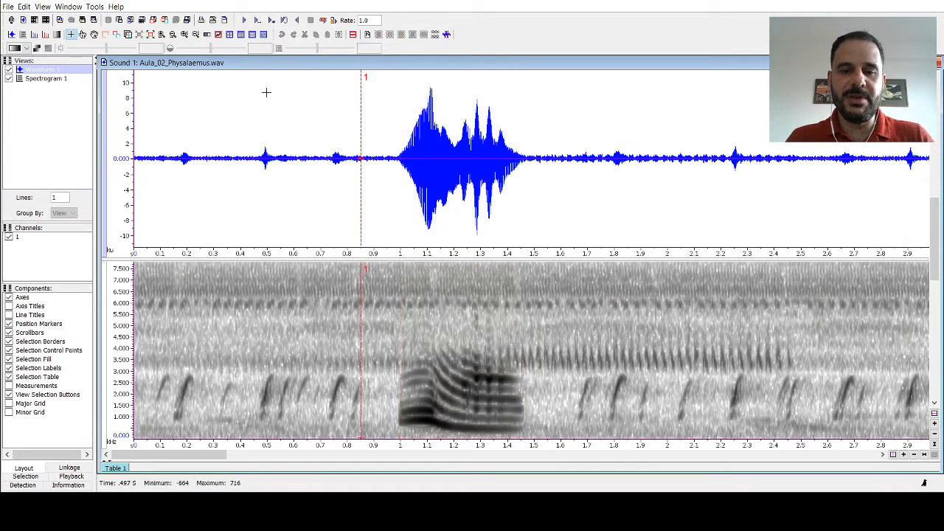
click(183, 99)
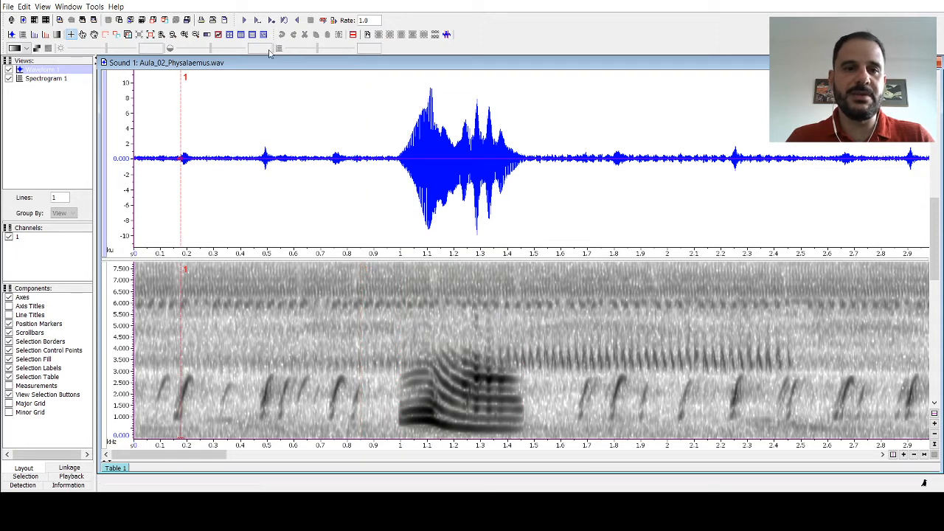
click(245, 20)
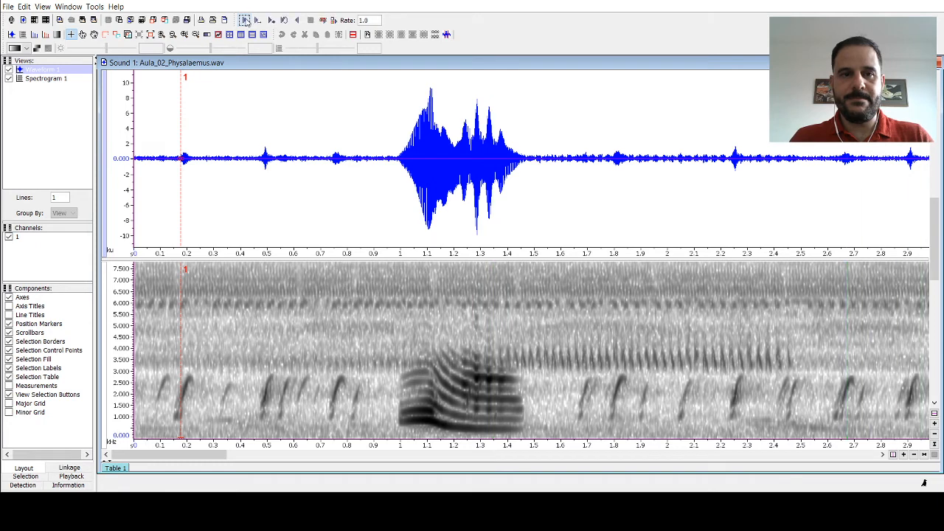
click(245, 22)
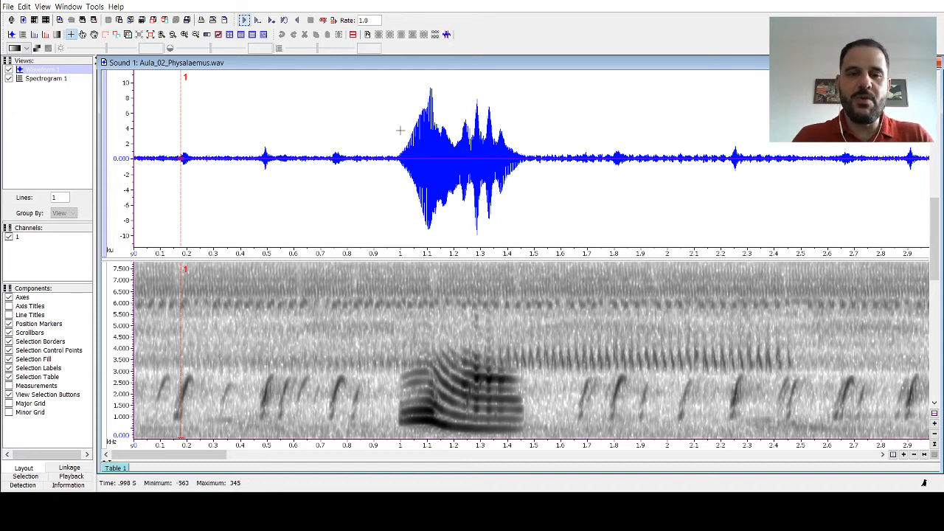
Mark three consecutive sections of the first call as separate selections: about 1.0–1.135 s, 1.135–1.23 s and 1.23–1.46 s.
click(934, 424)
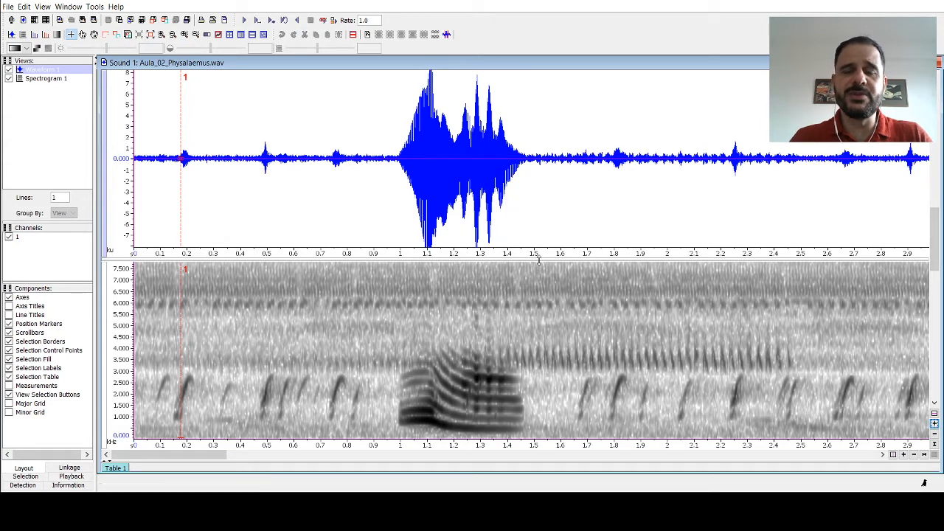
click(934, 435)
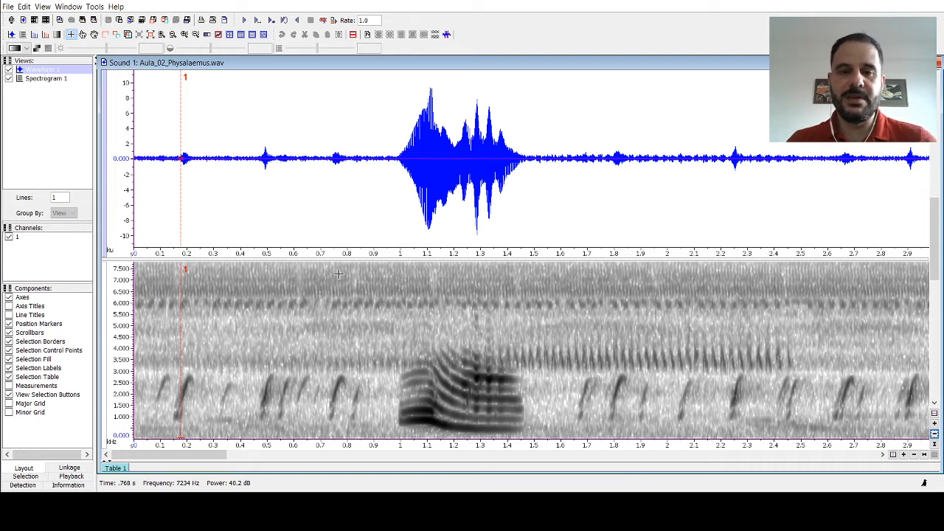
click(398, 100)
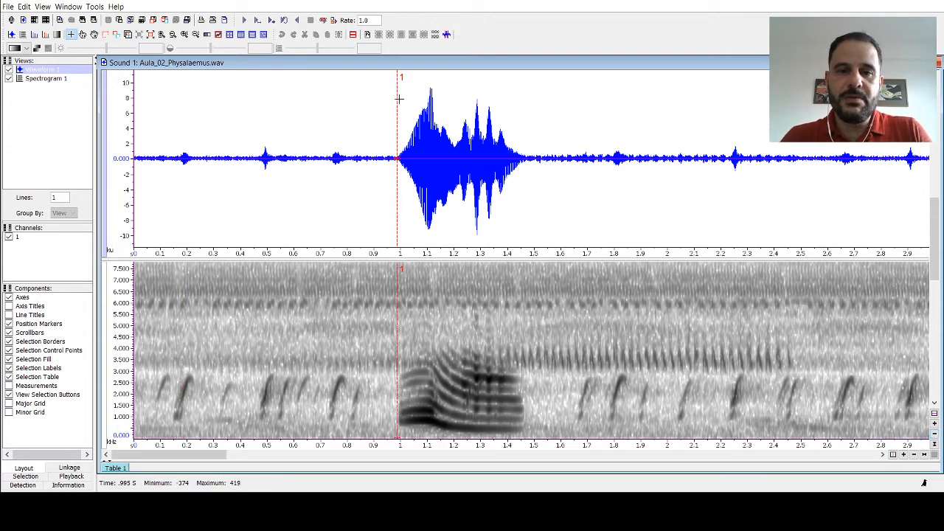
click(400, 98)
drag(400, 97, 435, 108)
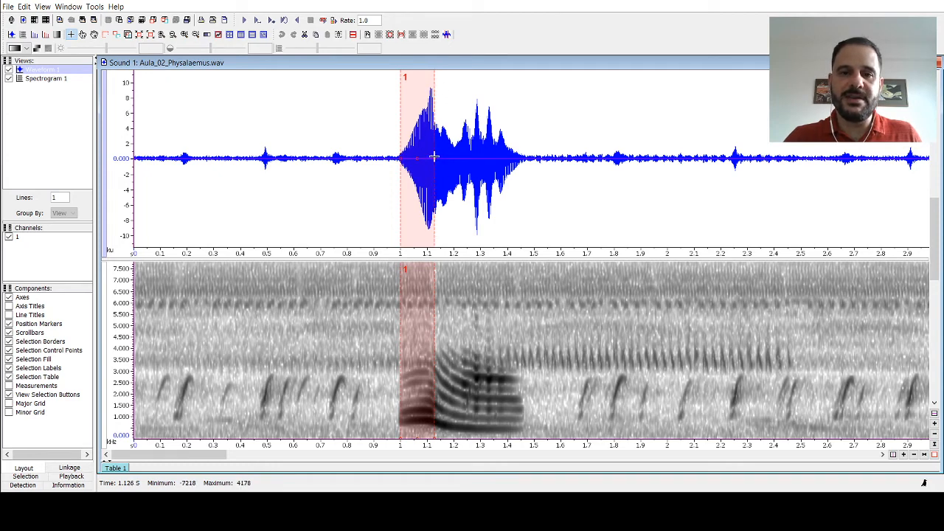
drag(435, 157, 455, 165)
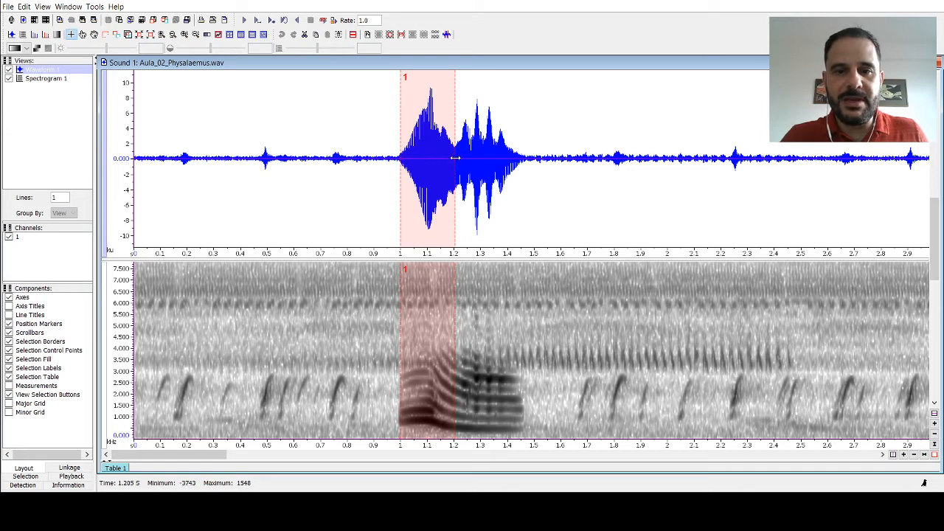
drag(455, 158, 436, 155)
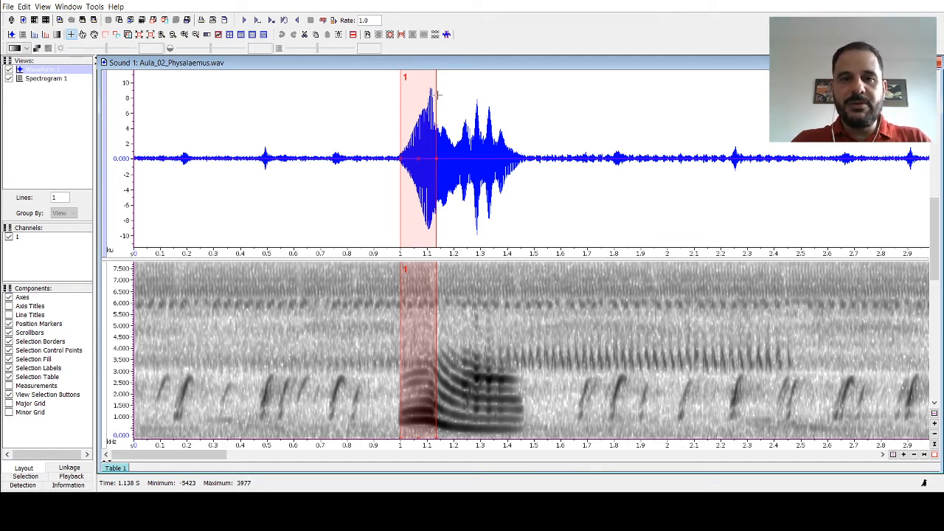
drag(437, 94, 462, 99)
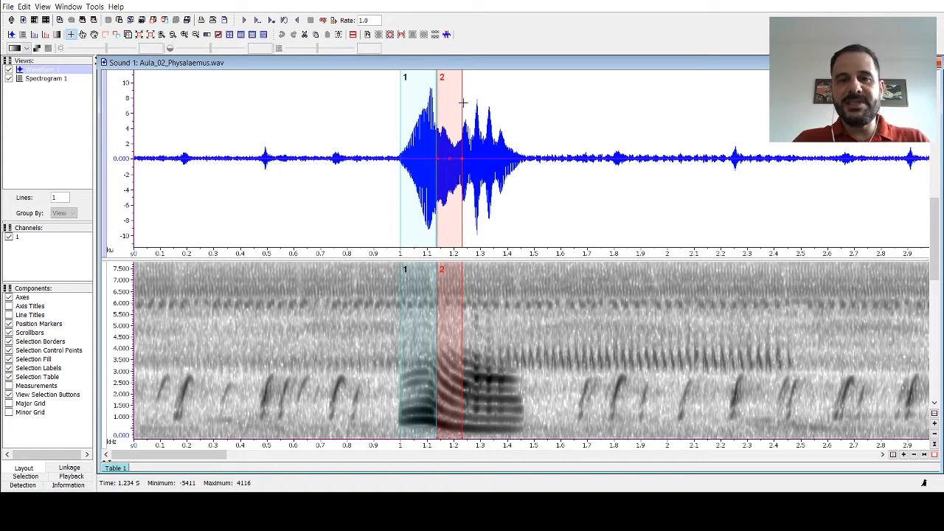
drag(461, 100, 522, 104)
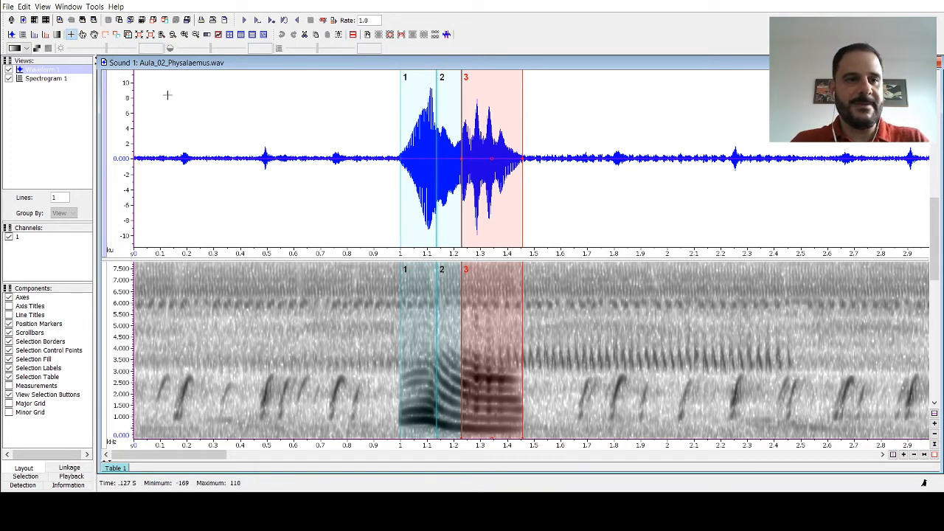
Clear all selection borders in all tables and select only the call's first section, from about 0.99 to 1.125 s.
click(41, 7)
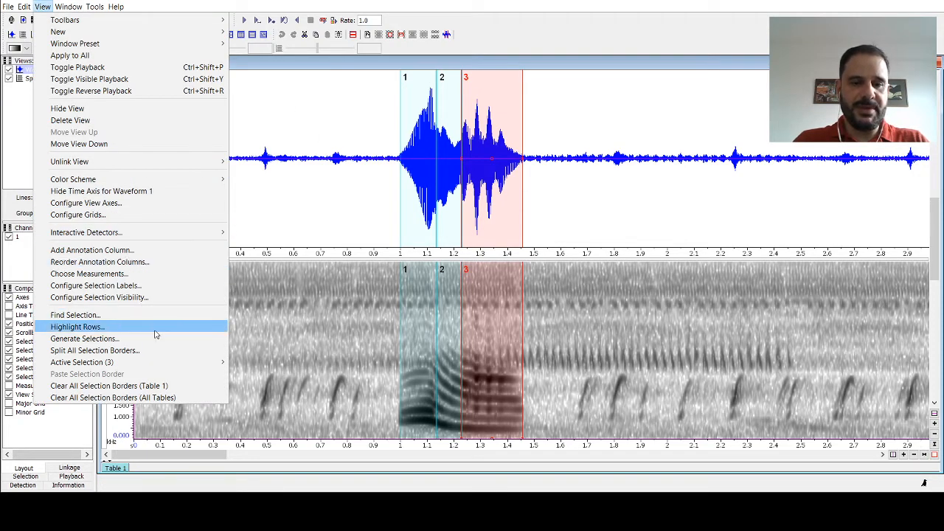
click(156, 398)
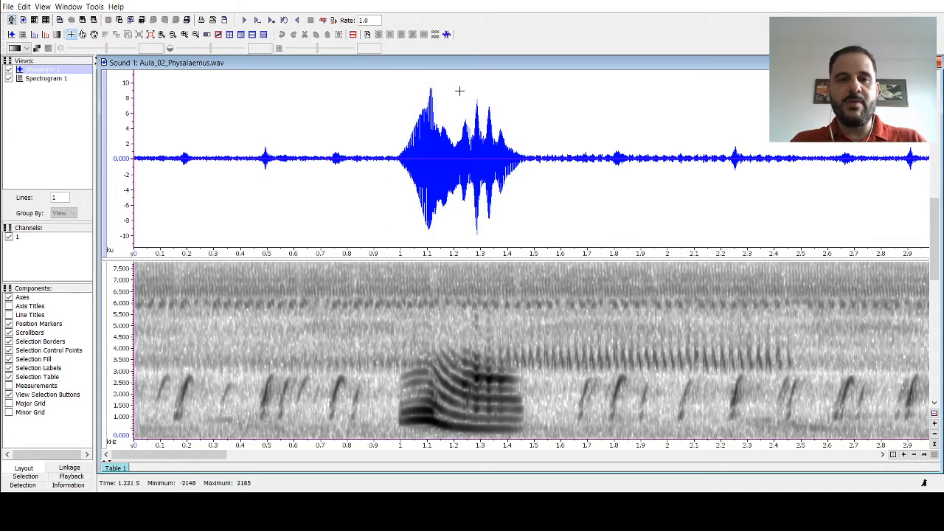
click(904, 455)
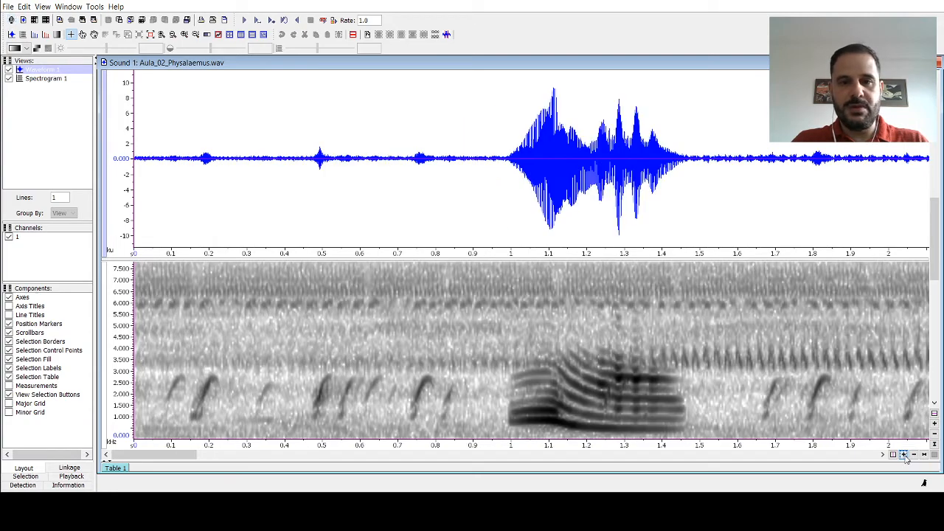
click(934, 427)
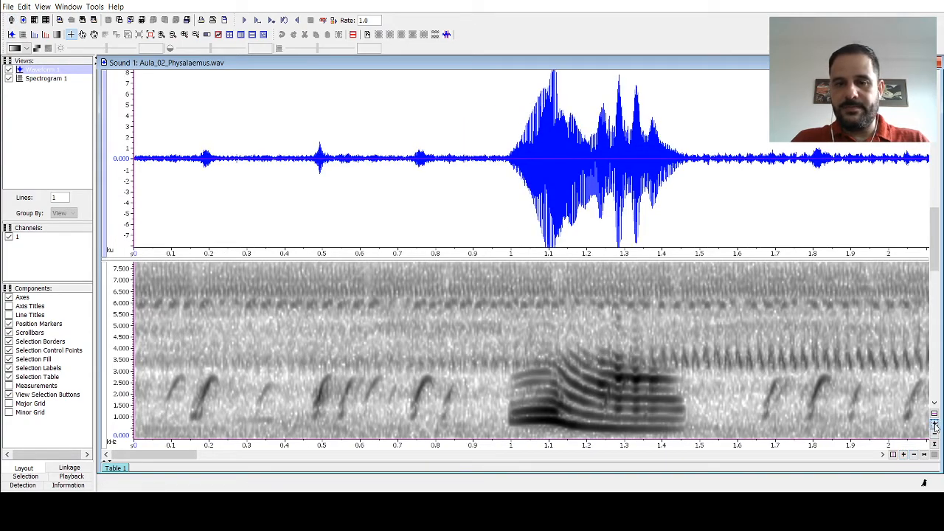
click(934, 434)
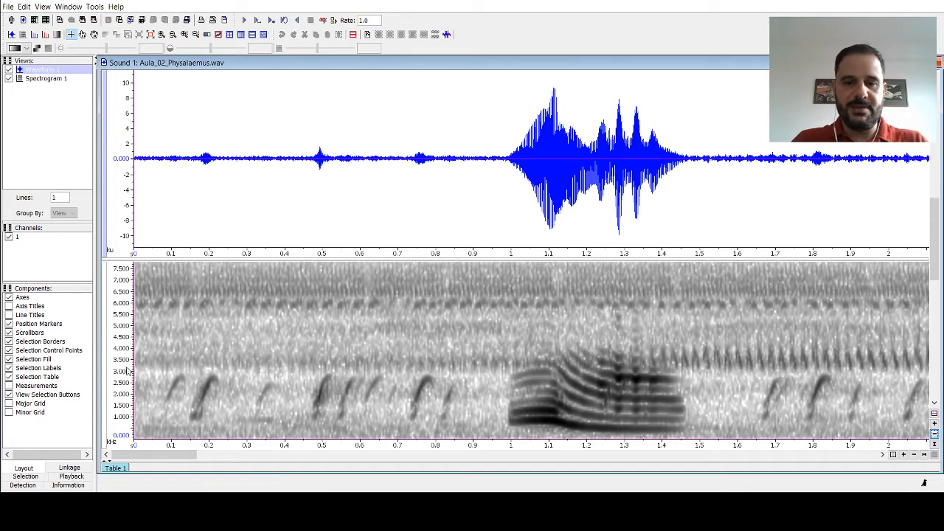
click(136, 353)
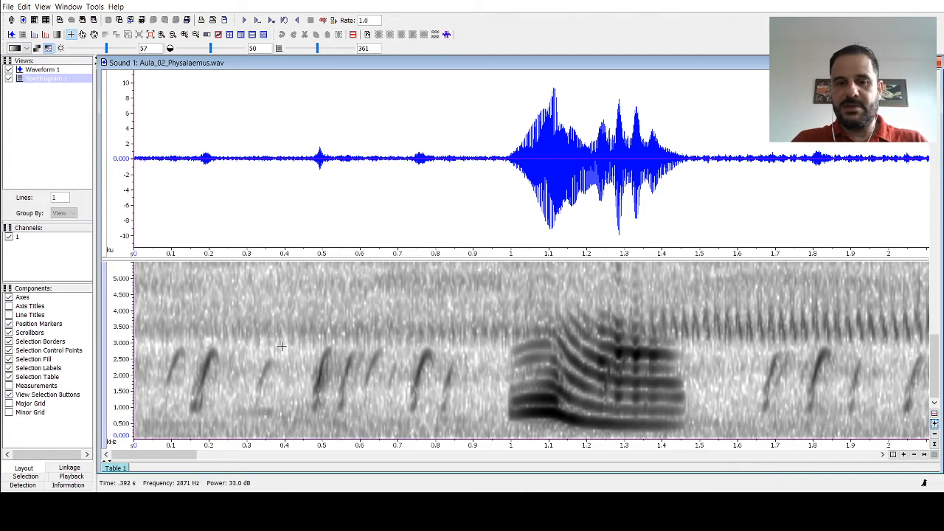
drag(175, 458, 189, 458)
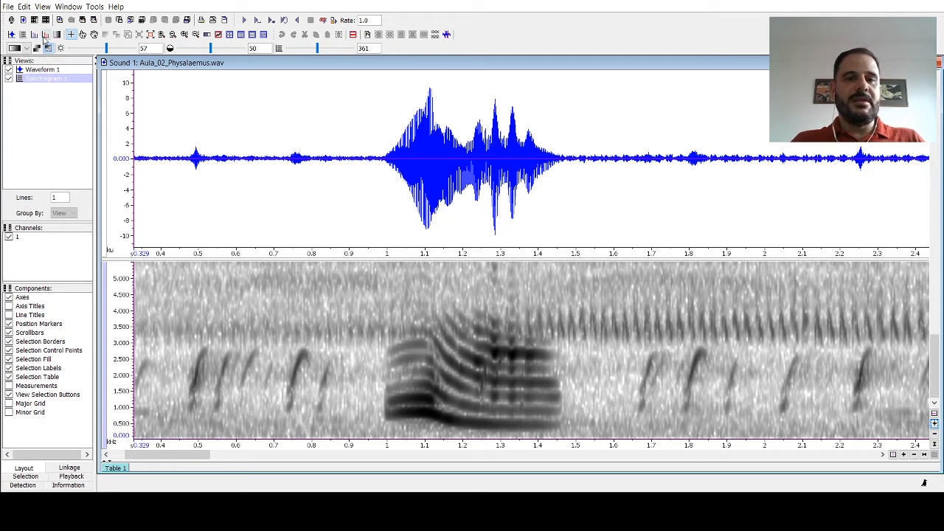
drag(385, 140, 439, 138)
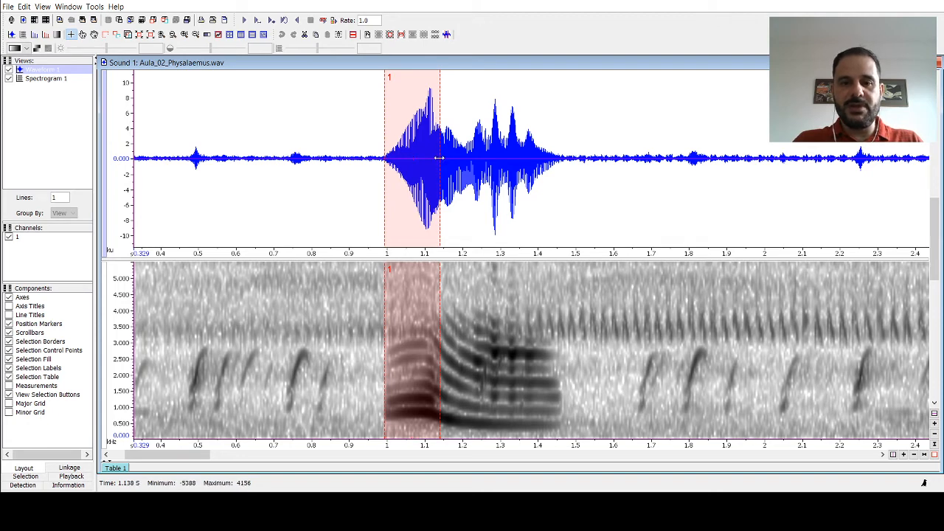
drag(439, 157, 438, 160)
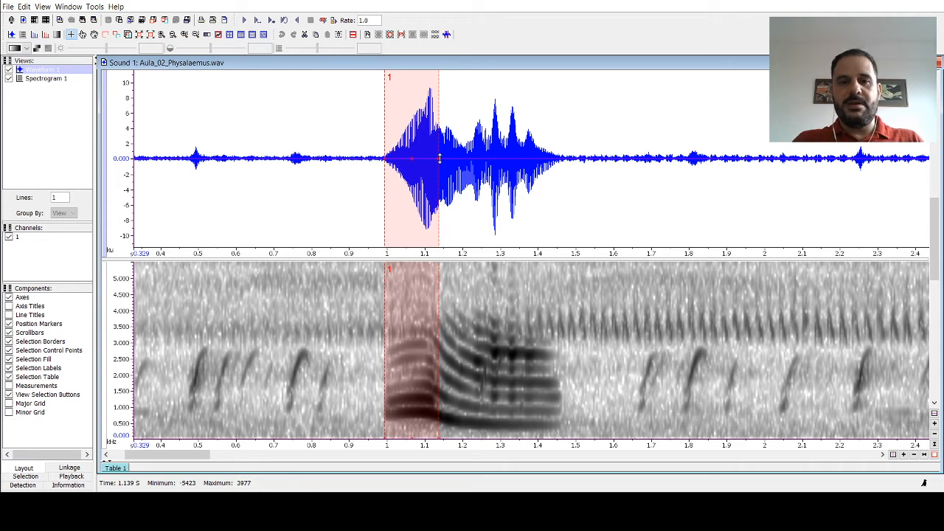
drag(438, 158, 434, 157)
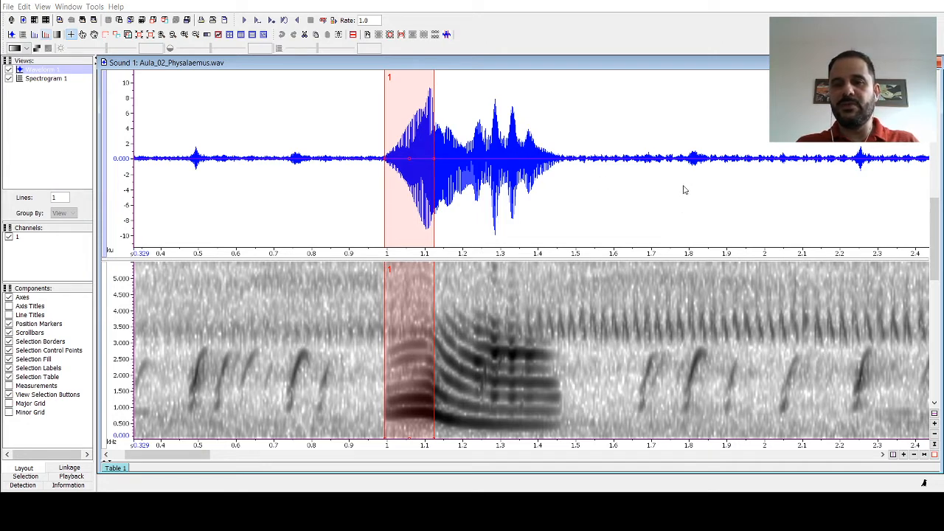
Add two selection spectrum views with window sizes 441 and 1323, keeping the spectrogram displayed and the waveform hidden.
click(642, 304)
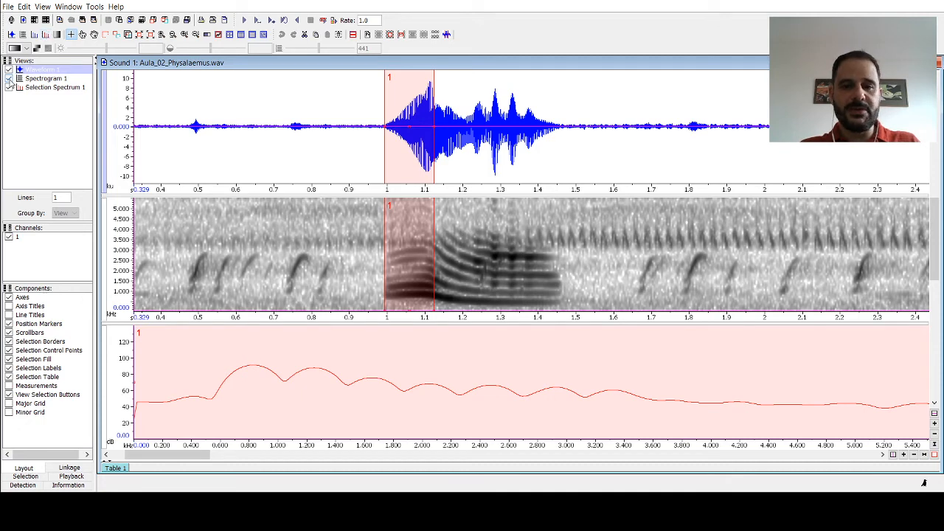
click(9, 79)
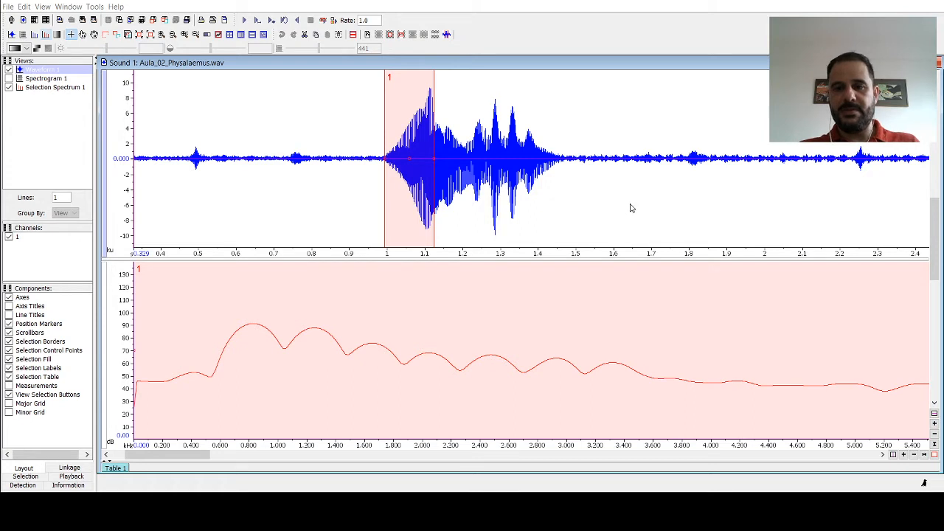
click(645, 309)
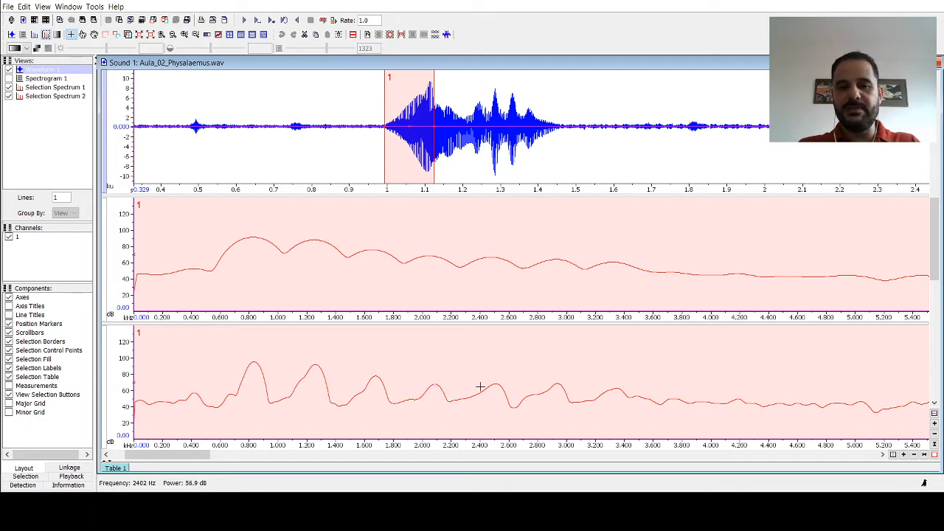
click(8, 69)
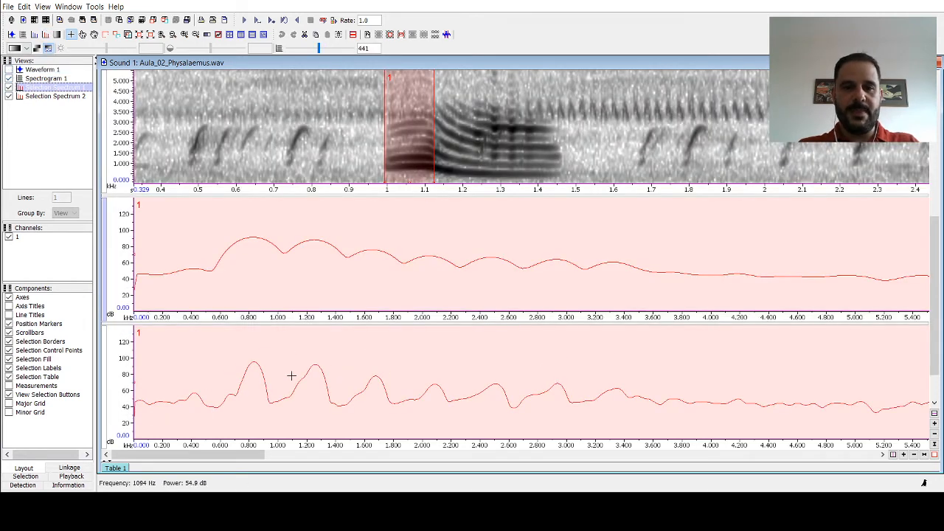
Move the frequency marker to the highest peak of the second selection spectrum, at about 0.835 kHz.
click(300, 440)
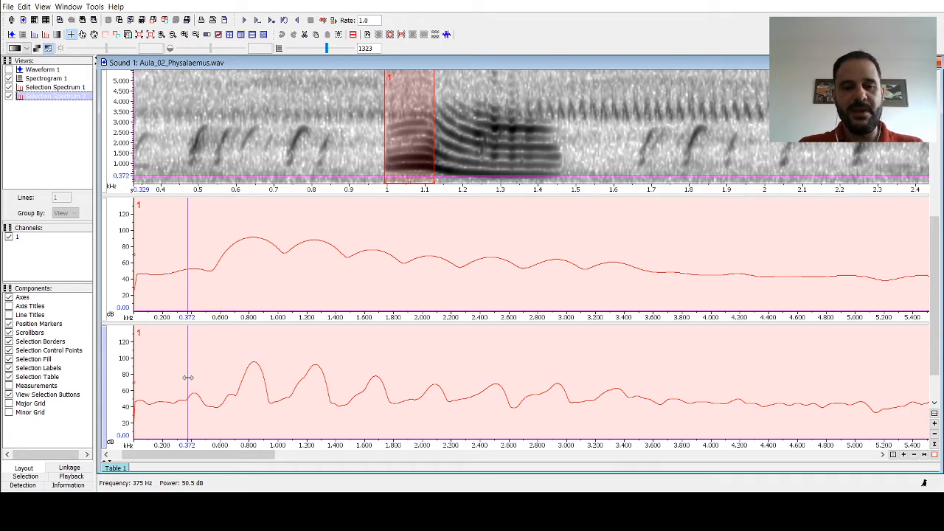
drag(188, 378, 189, 377)
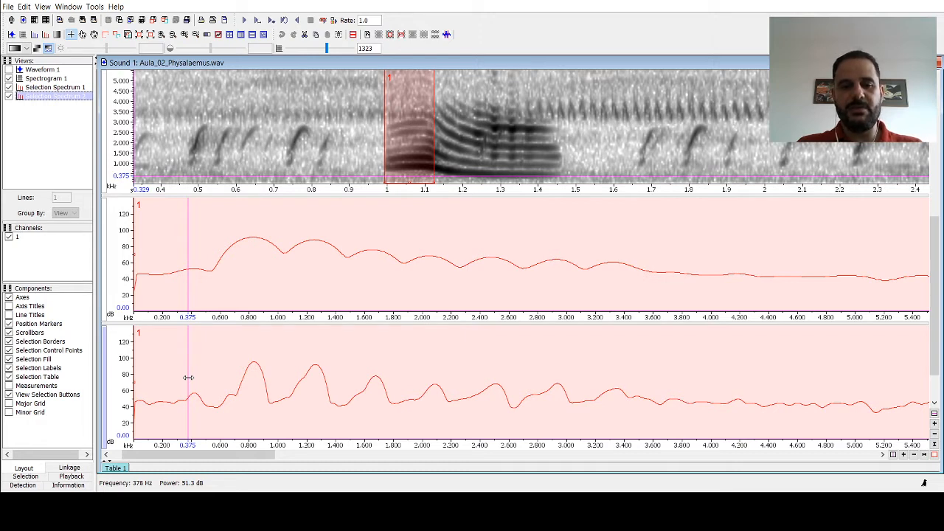
drag(188, 378, 255, 407)
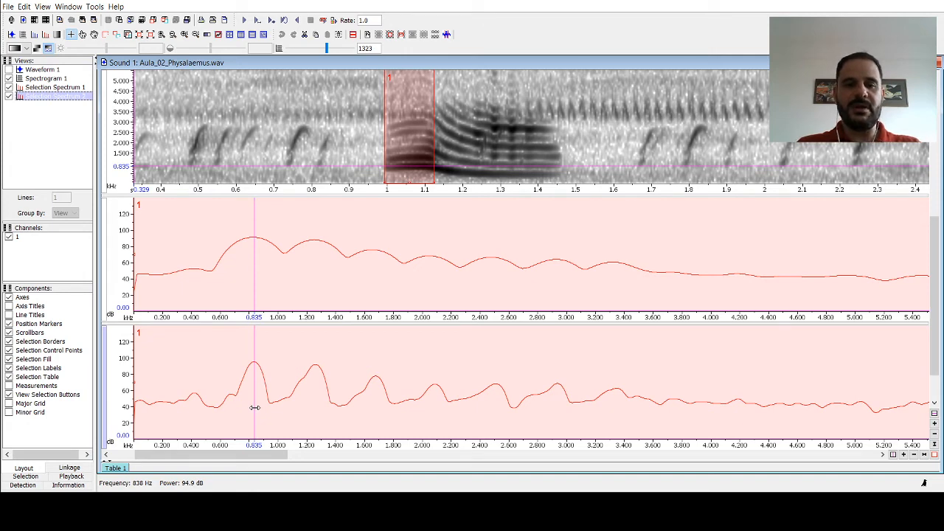
Delete the selection spectrum view with window size 441, keeping the one with window size 1323.
drag(254, 407, 255, 407)
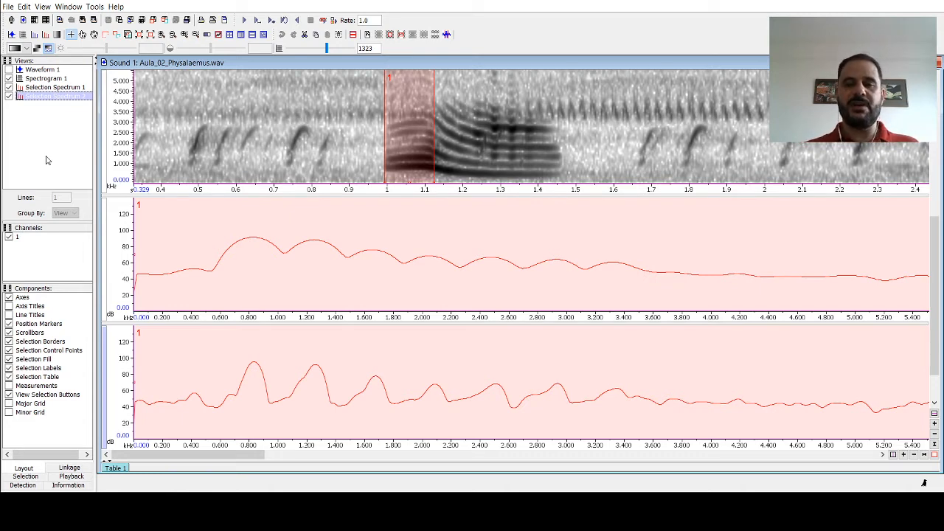
click(9, 88)
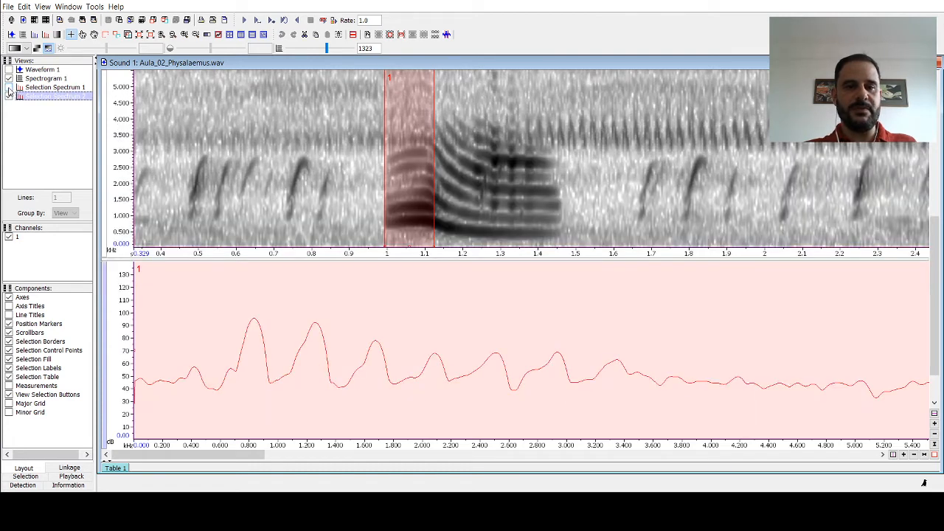
click(45, 88)
right_click(46, 89)
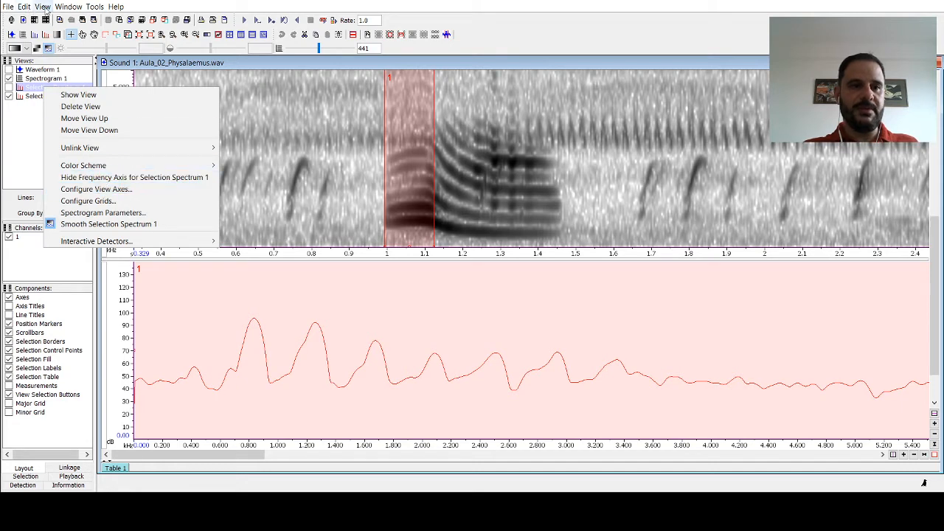
click(43, 6)
click(42, 7)
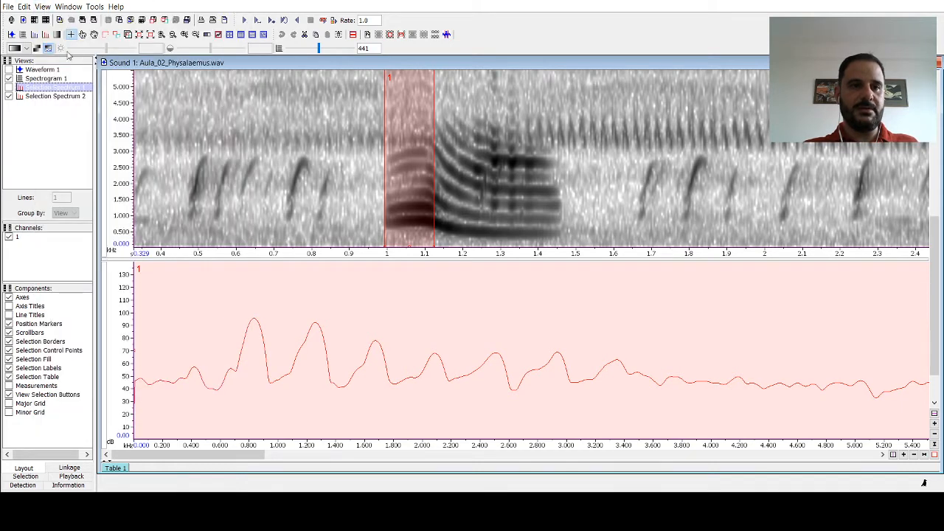
right_click(42, 89)
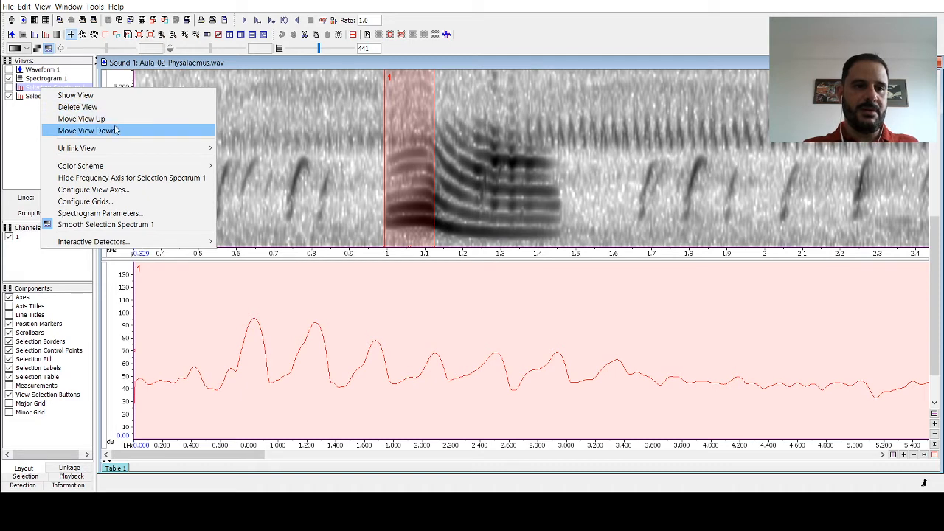
click(76, 107)
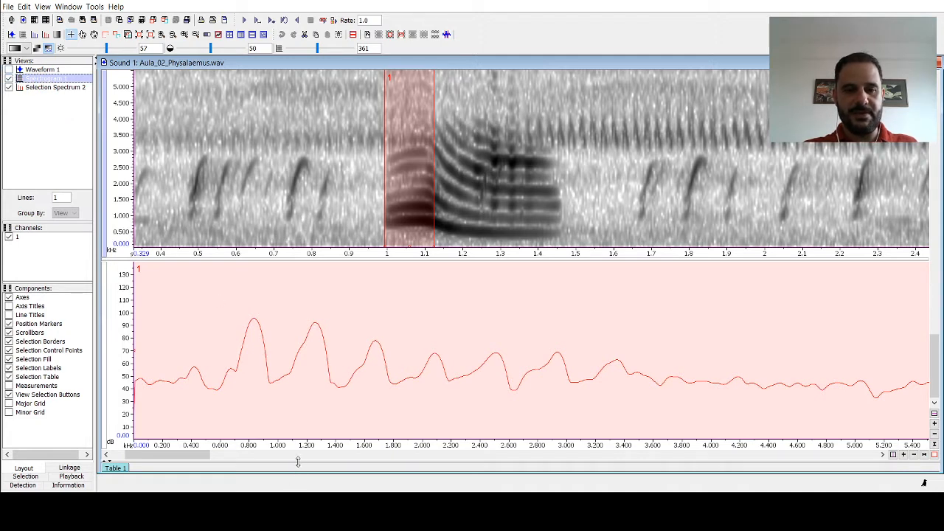
Enlarge the selection table and add the measurements Delta Time, Max Freq, Freq 5%, Freq 95% and BW 90% to it.
drag(298, 462, 308, 402)
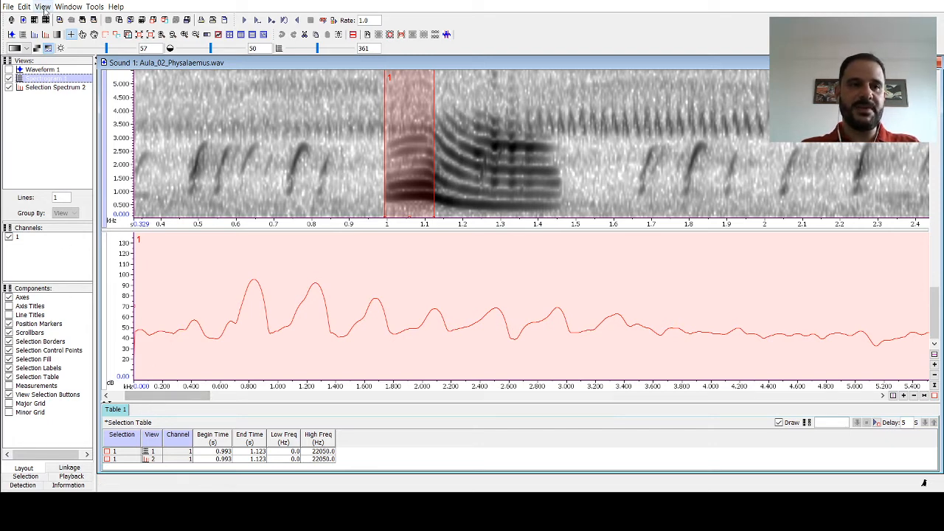
click(43, 7)
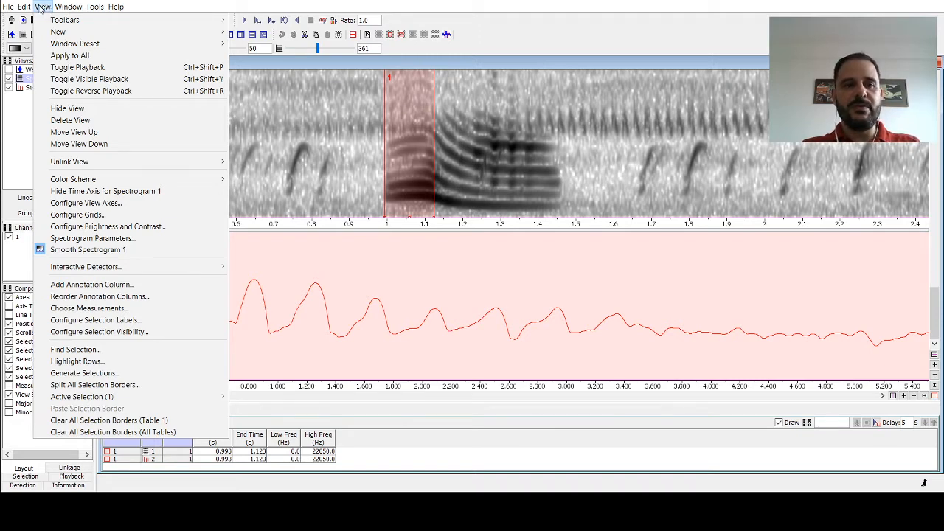
click(106, 311)
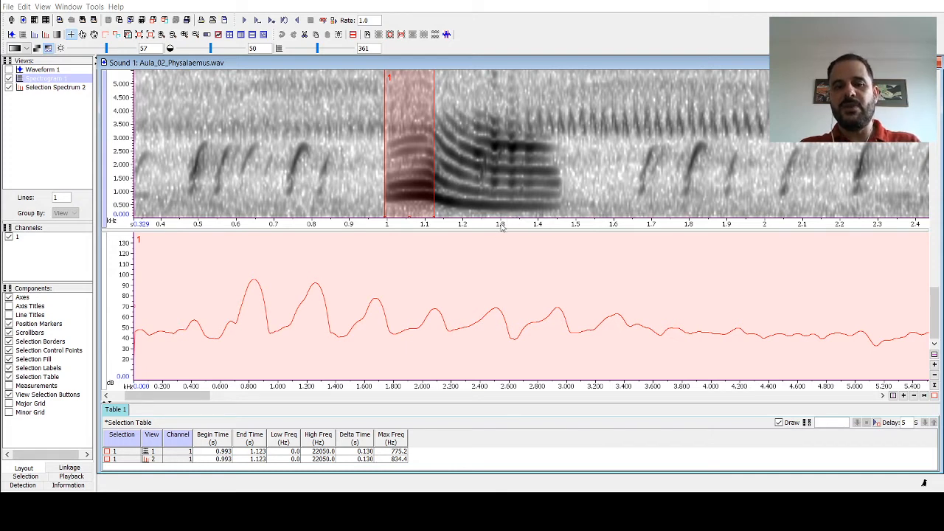
click(473, 225)
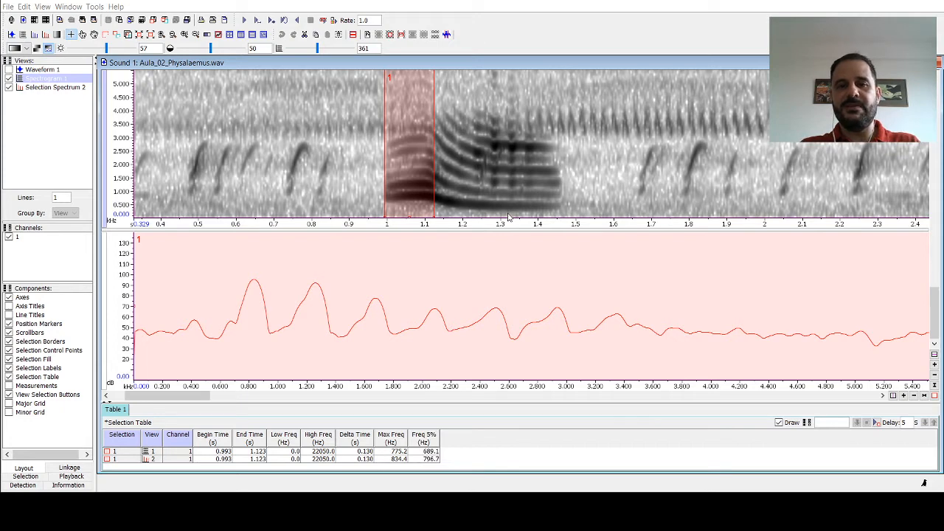
click(472, 226)
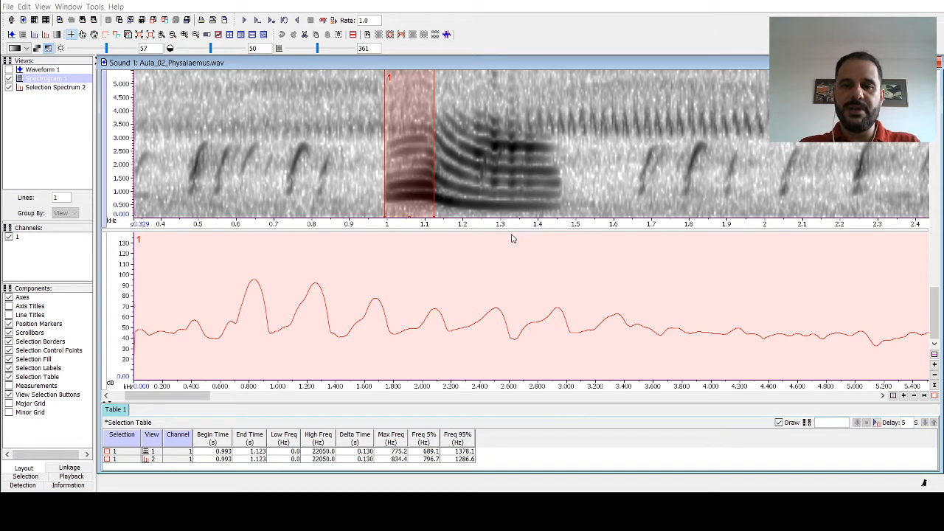
click(473, 228)
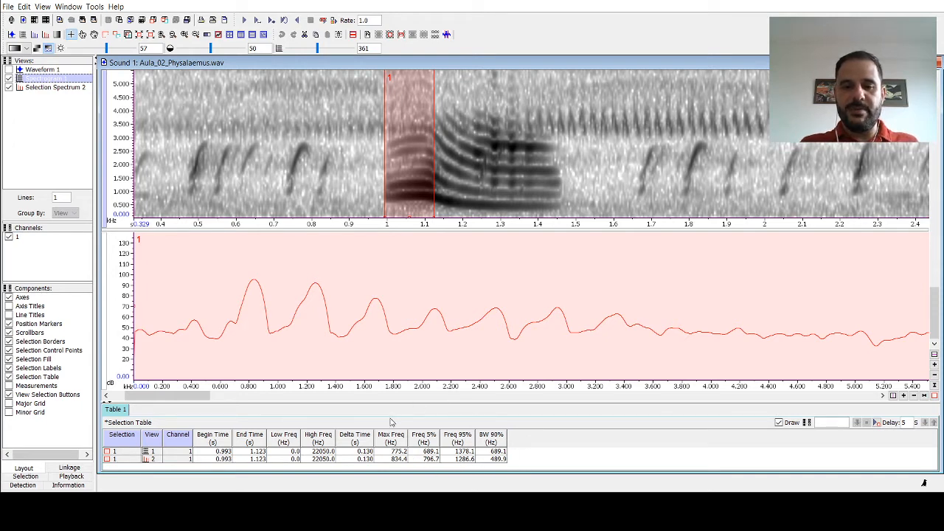
click(105, 301)
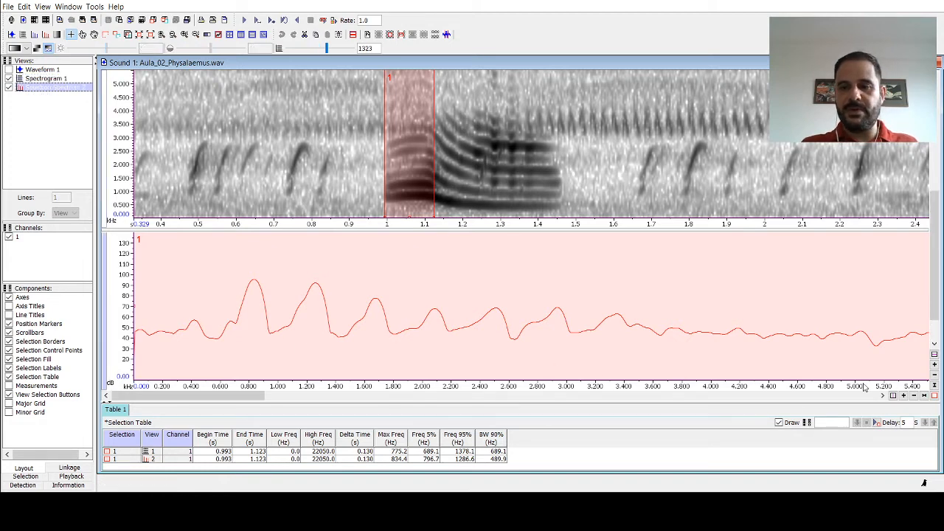
Place the power marker on the spectrum's highest peak at about 95.85 dB, and lower it to about 71.6 dB.
click(903, 396)
click(904, 396)
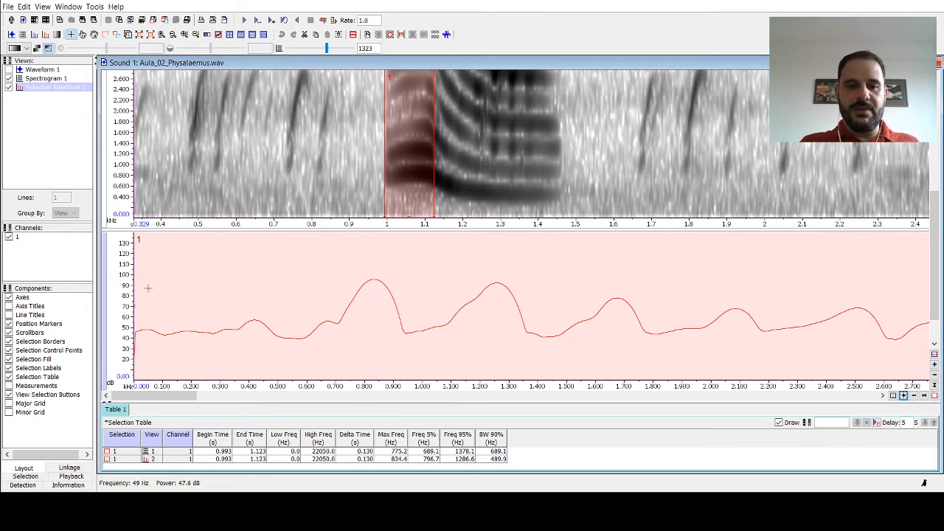
click(934, 364)
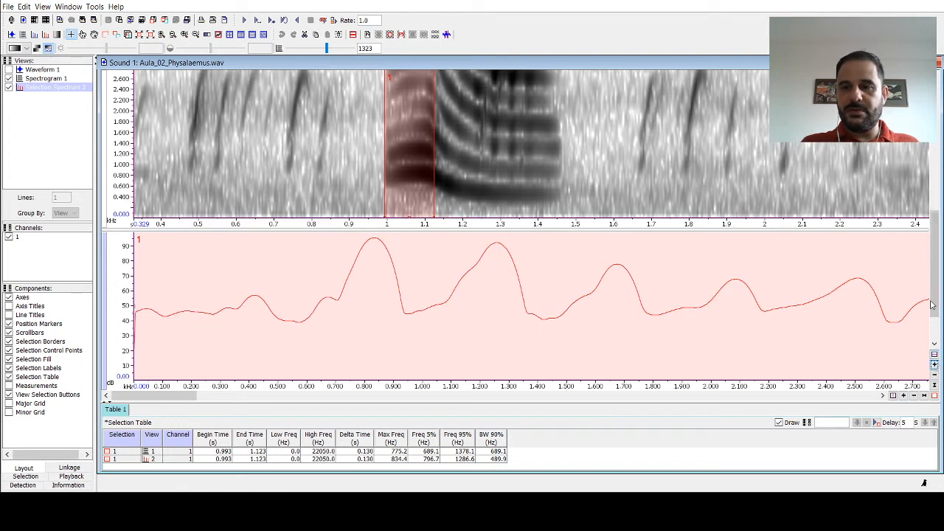
drag(931, 305, 933, 255)
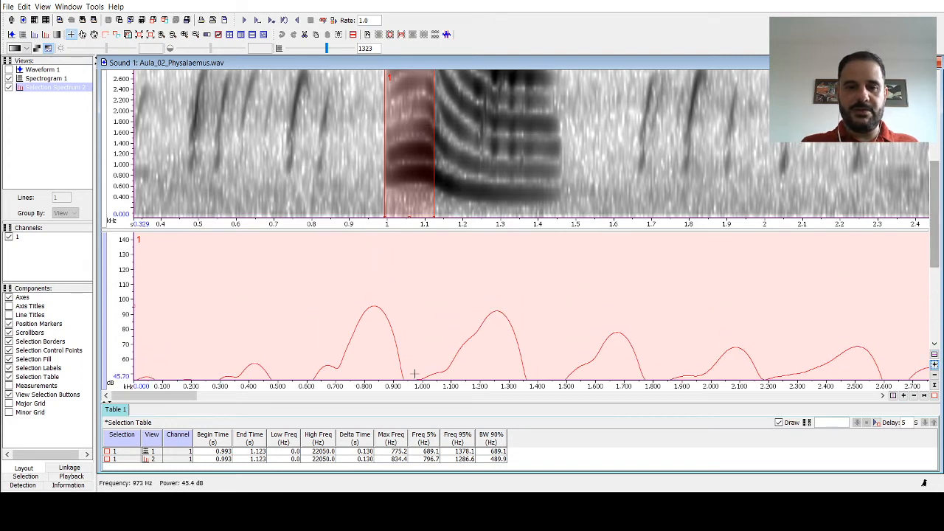
drag(375, 378, 404, 305)
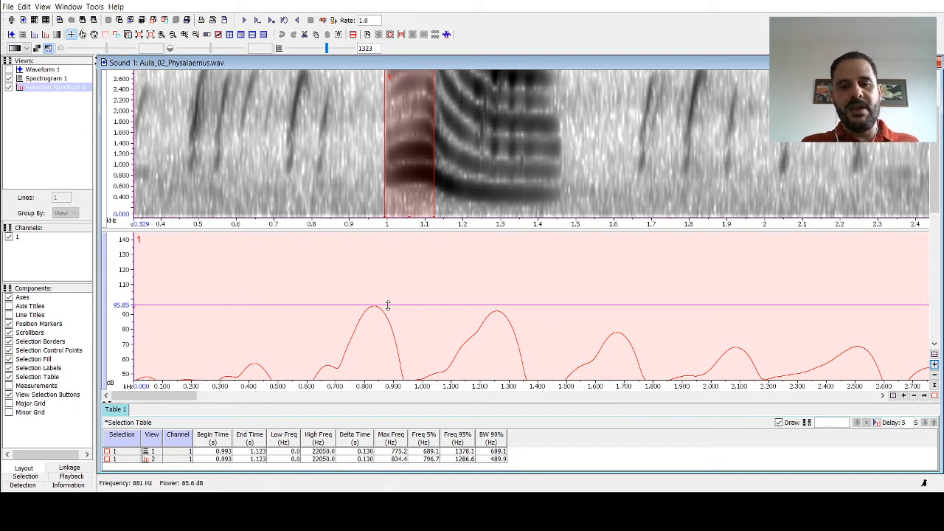
drag(388, 305, 382, 342)
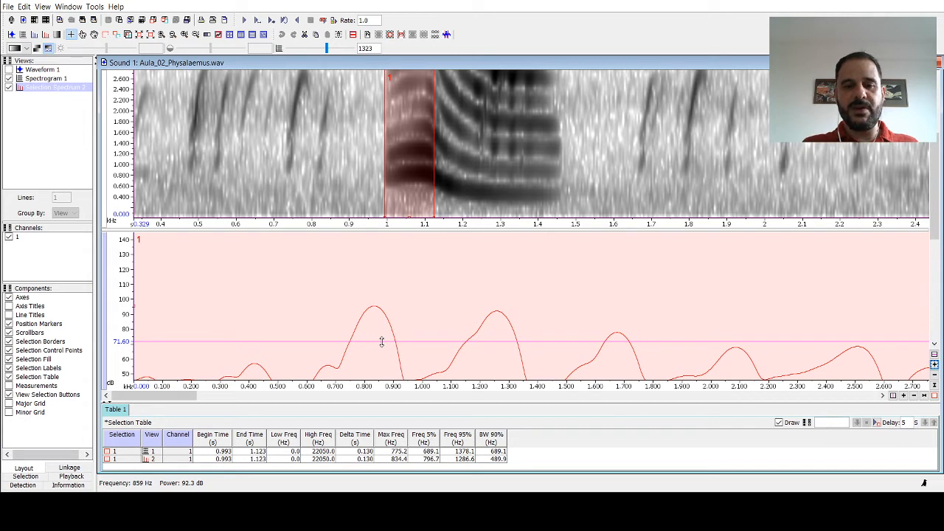
Select the spectrum's two highest peaks as separate frequency ranges, about 746–908 Hz and 1141–1332 Hz, and enlarge the selection table to list them all.
drag(349, 327, 396, 321)
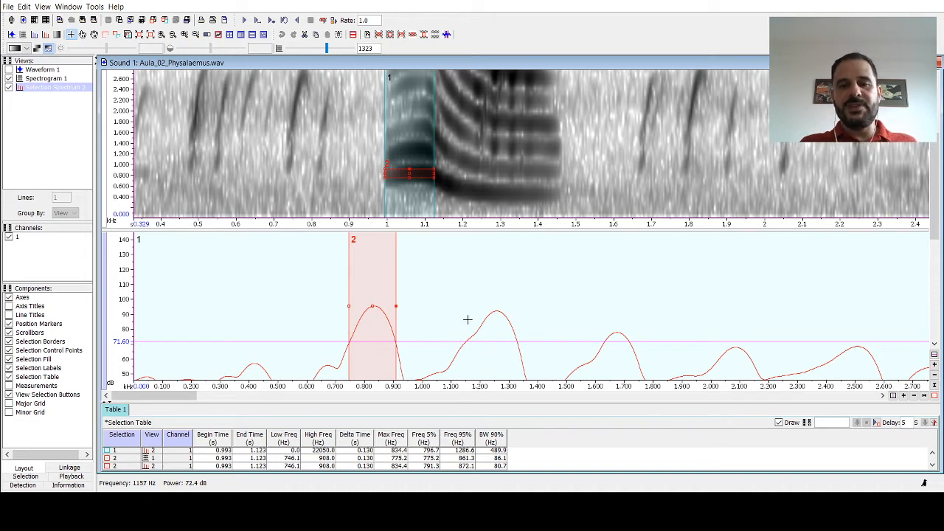
drag(467, 320, 516, 318)
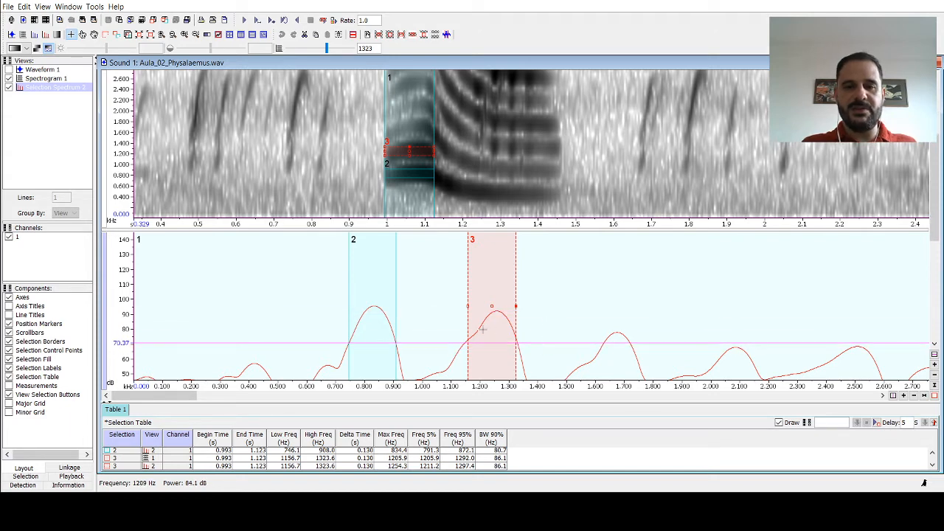
drag(463, 332, 519, 331)
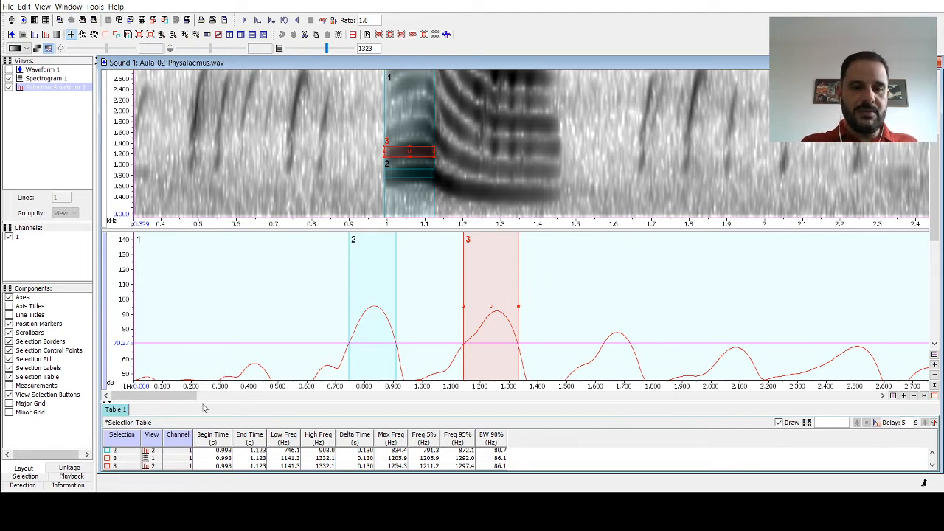
drag(202, 402, 201, 366)
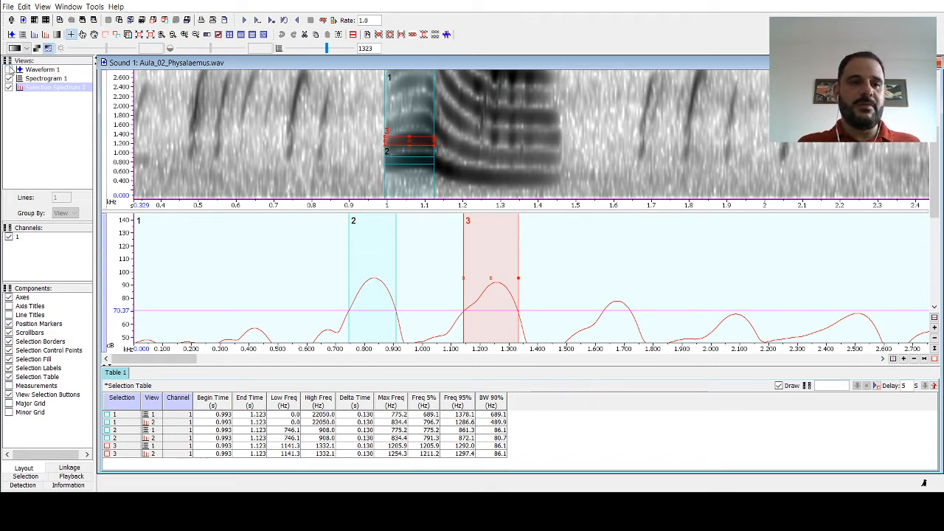
Display the waveform and use it to select the call's second section, from about 1.127 to 1.229 s.
click(9, 69)
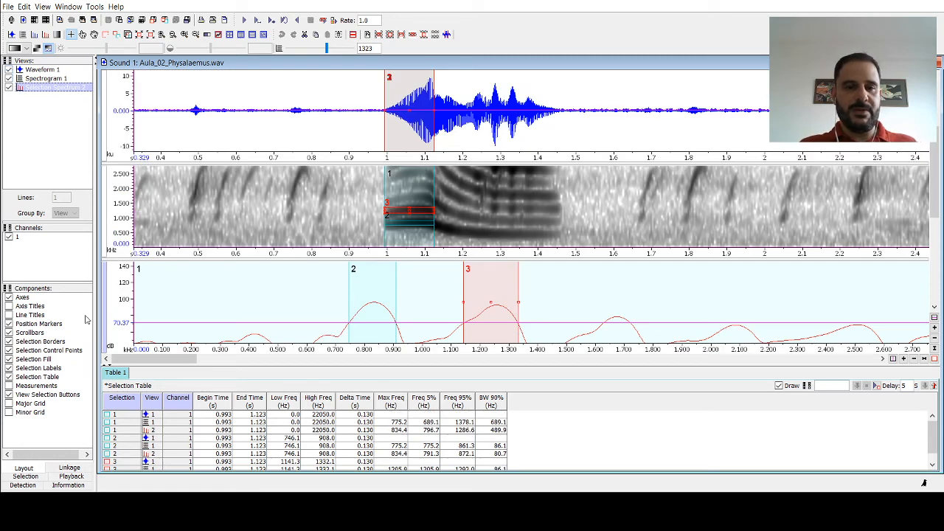
click(9, 79)
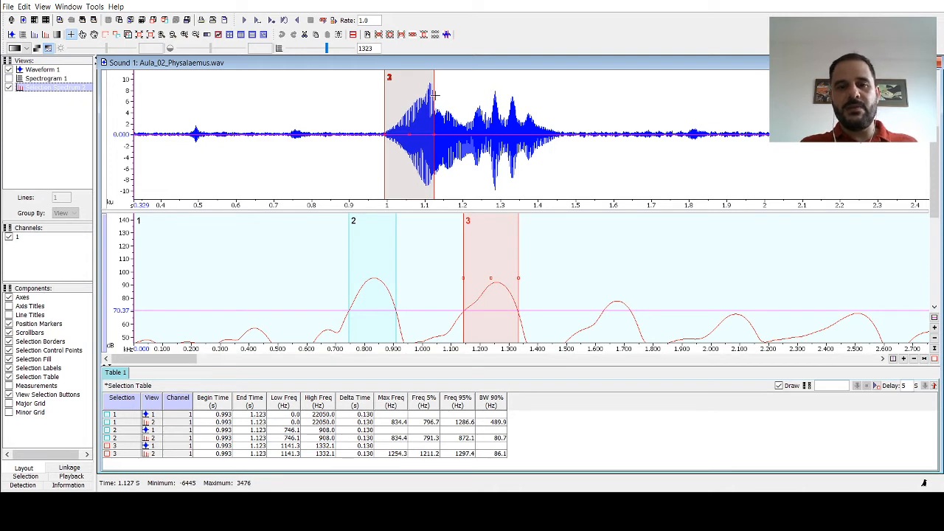
drag(435, 94, 473, 94)
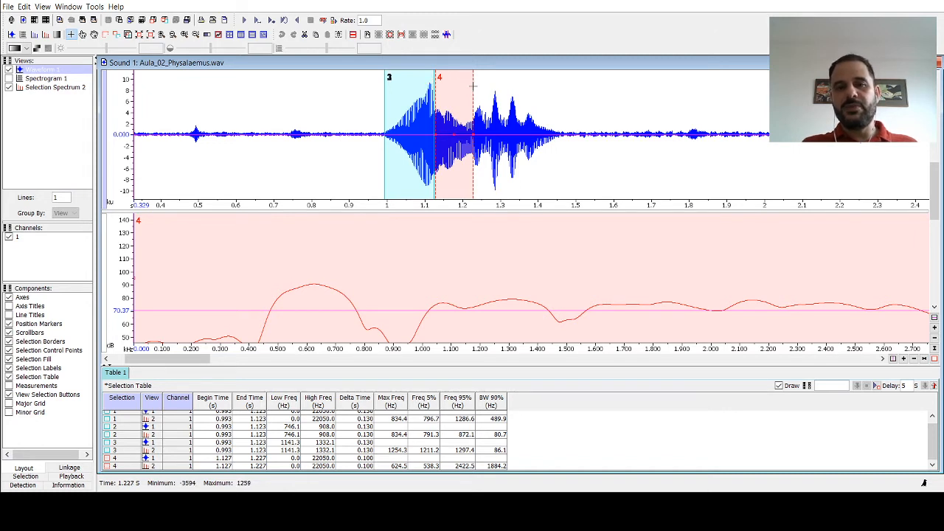
click(9, 79)
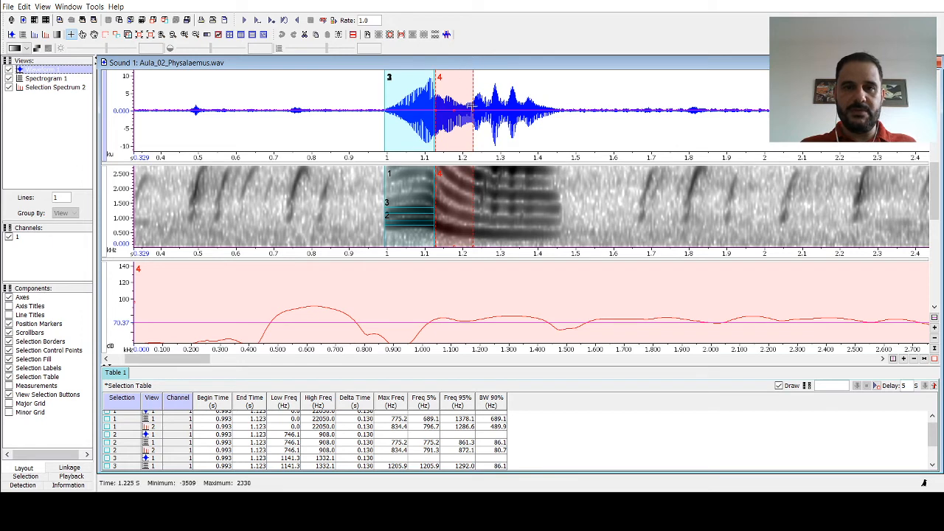
drag(474, 109, 474, 110)
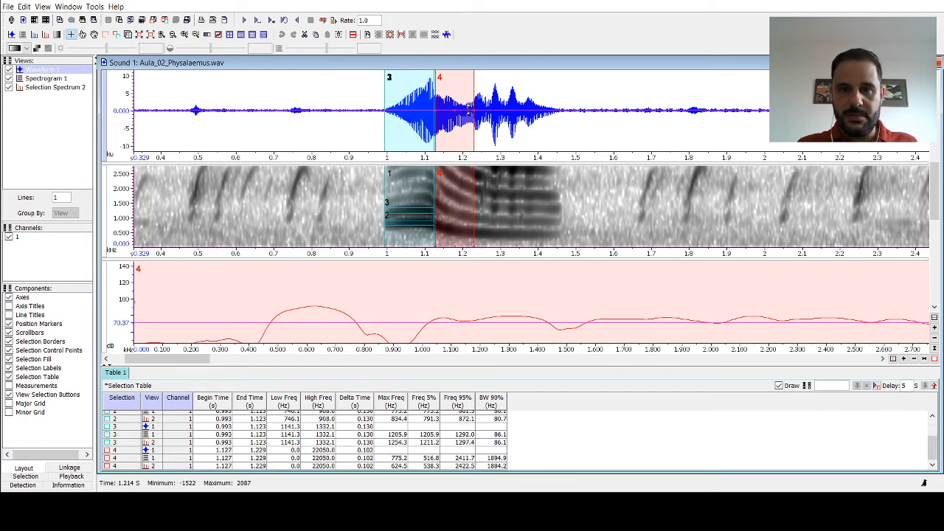
drag(473, 110, 473, 110)
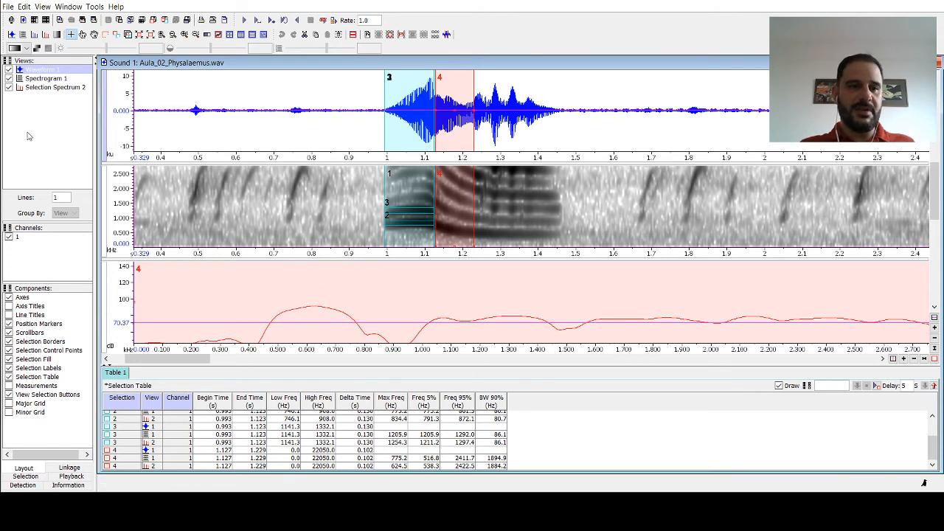
Hide the spectrogram, place the power marker on the second section's highest spectral peak at about 90.87 dB, and lower it to about 69.75 dB.
click(8, 78)
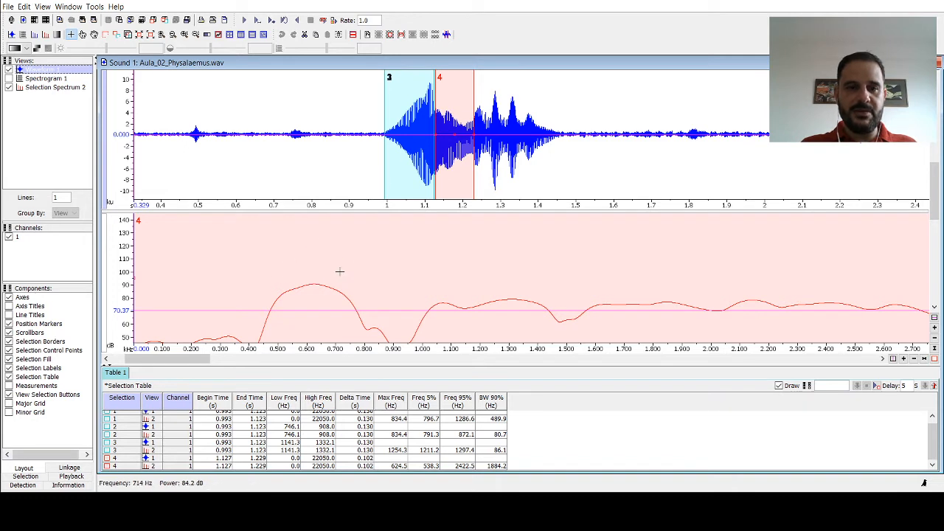
drag(323, 309, 327, 283)
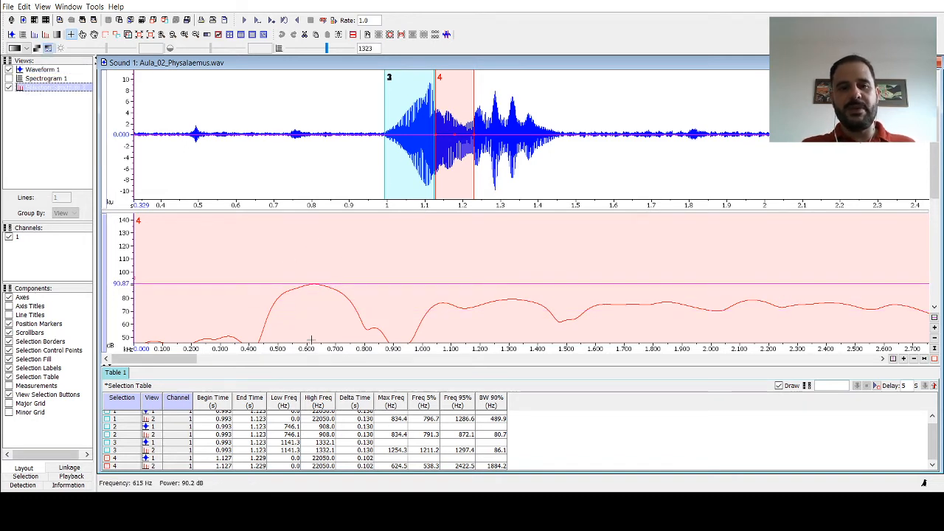
click(10, 79)
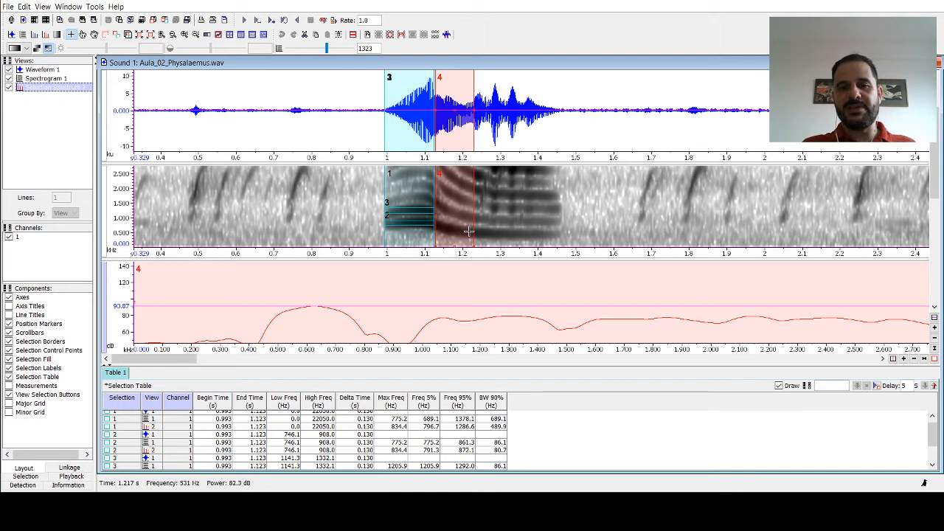
click(9, 79)
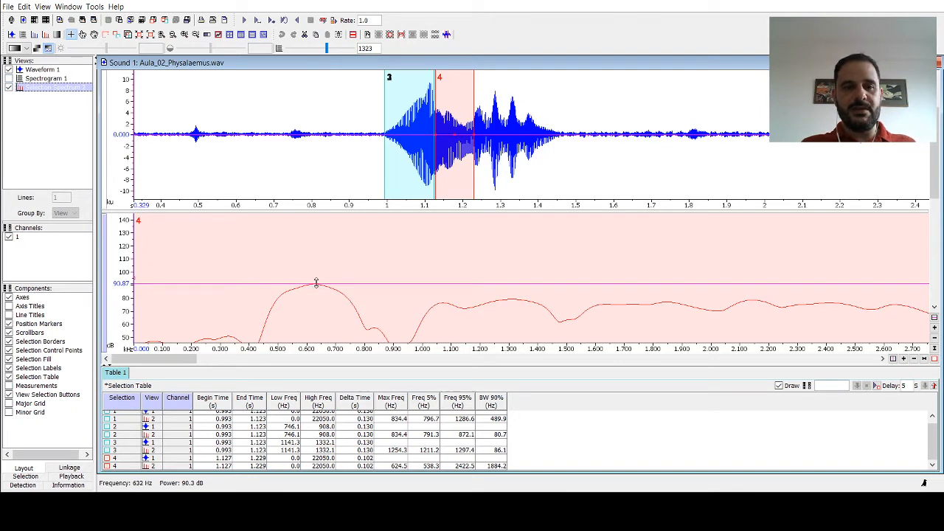
click(934, 328)
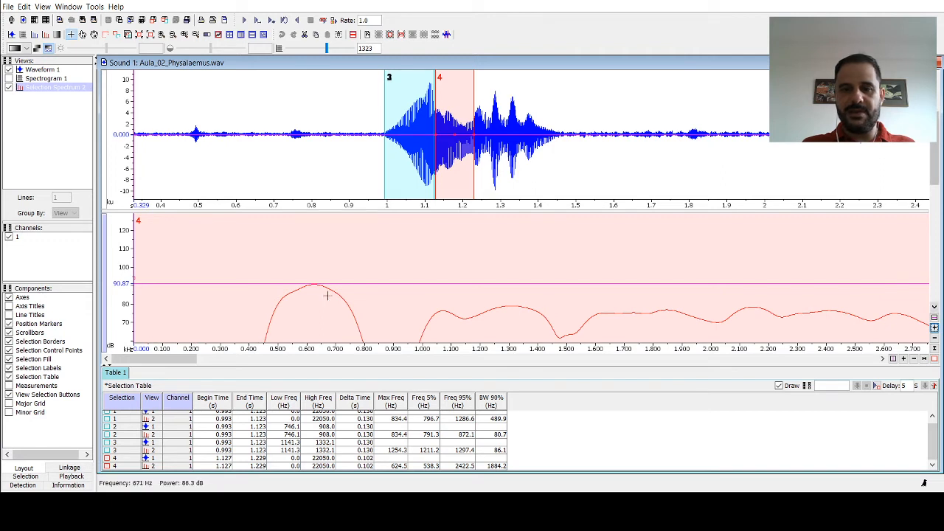
drag(939, 153, 937, 185)
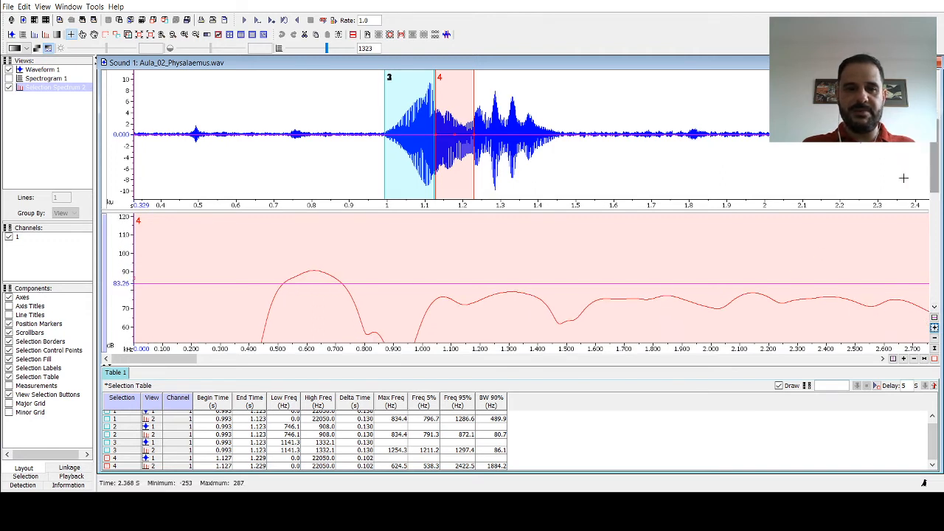
mouse_move(324, 283)
mouse_down()
mouse_move(331, 269)
mouse_move(319, 307)
mouse_up()
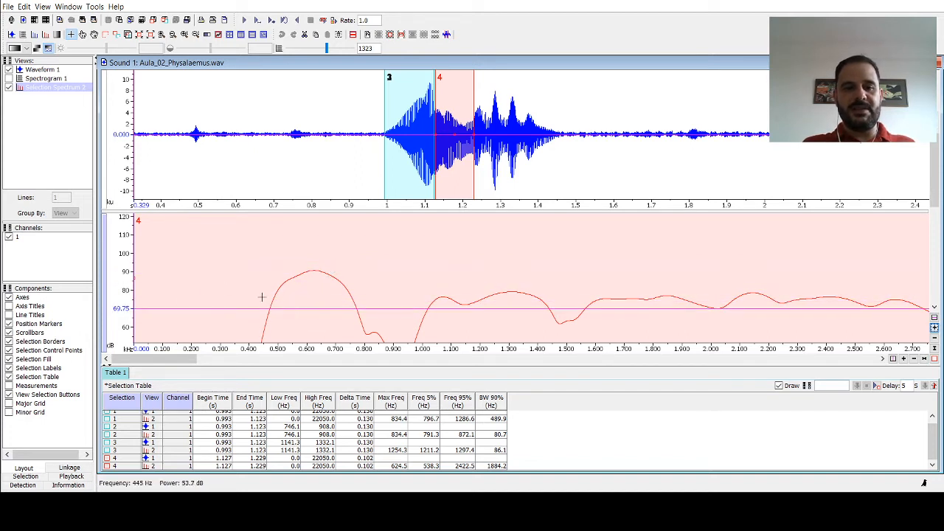
Select the second section's highest spectral peak as a frequency range of about 470–772 Hz.
click(283, 307)
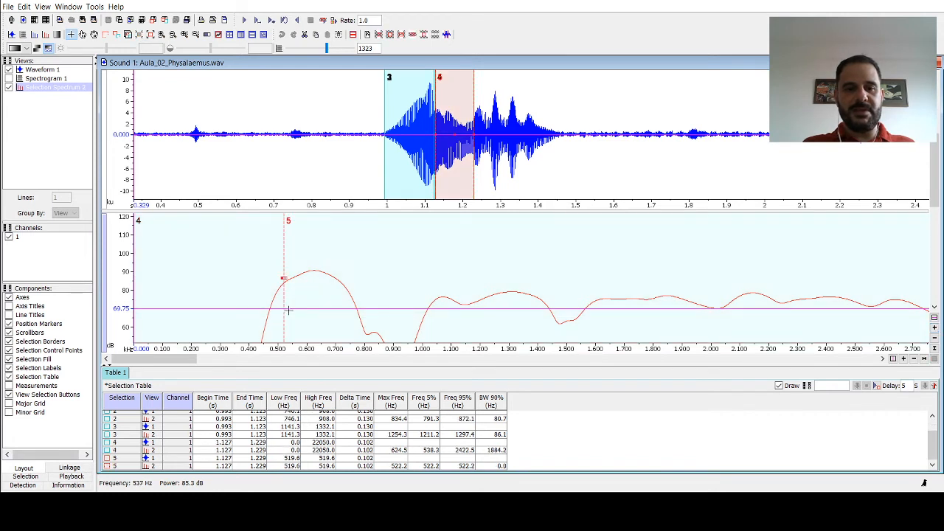
mouse_move(290, 308)
mouse_down()
mouse_move(270, 295)
mouse_move(356, 297)
mouse_up()
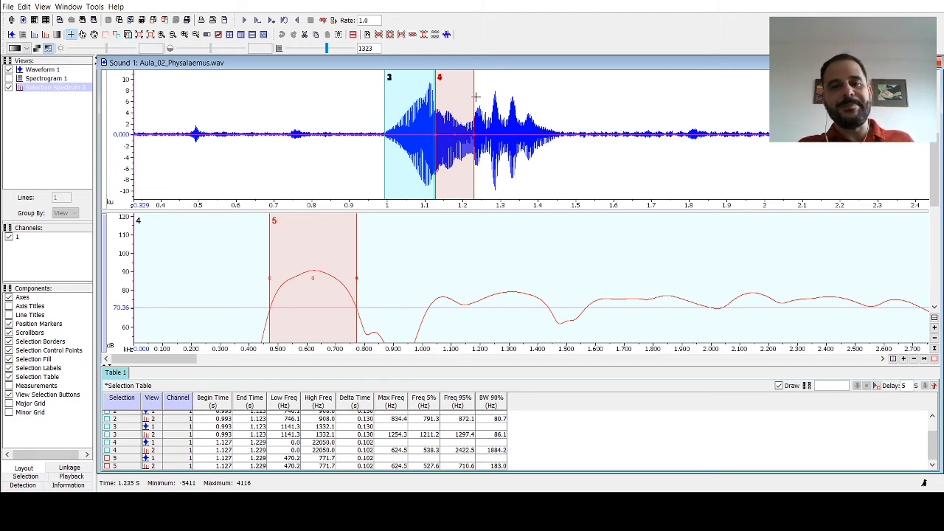
Select the call's third section on the waveform from about 1.230 to 1.437 s, trimming its end against the spectrogram.
drag(474, 95, 555, 89)
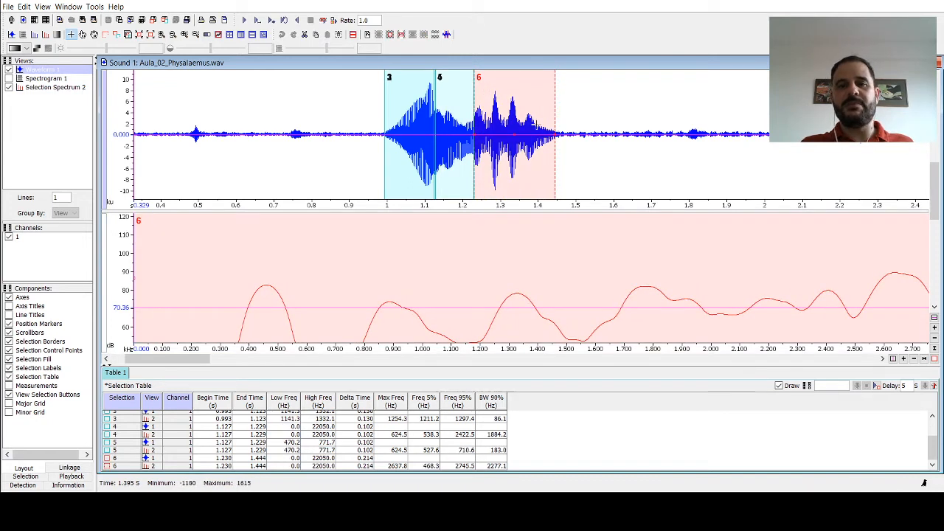
click(9, 78)
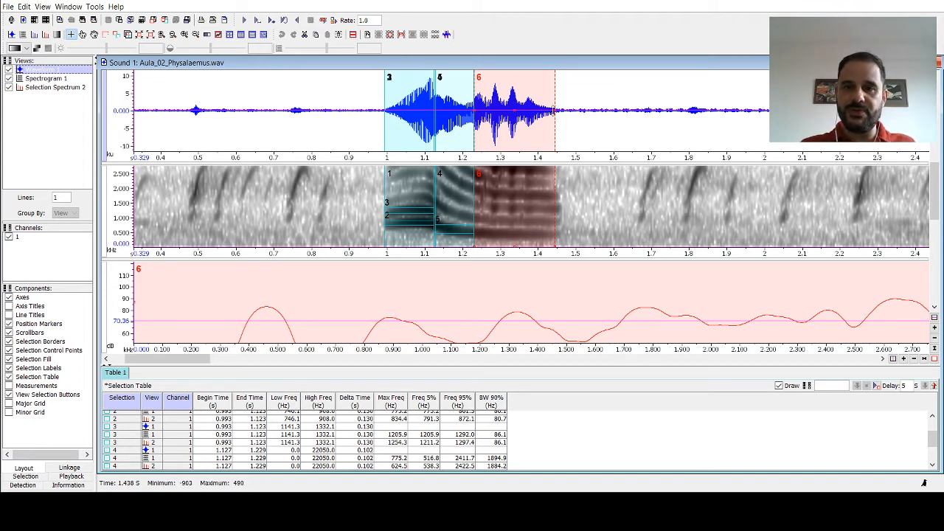
drag(557, 110, 552, 111)
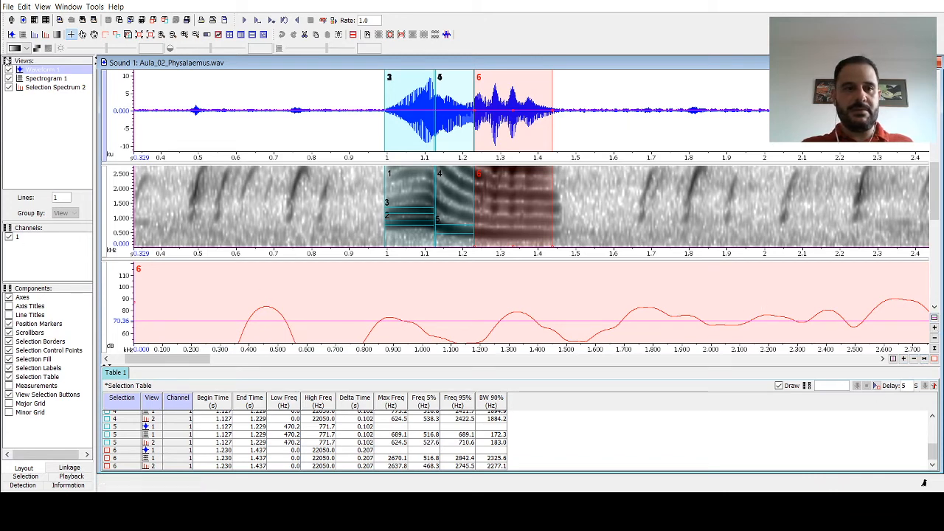
click(9, 78)
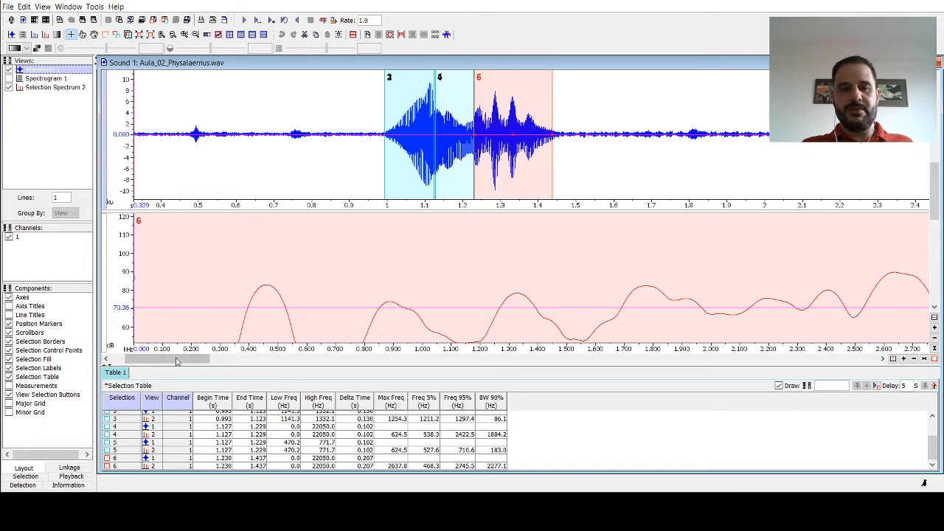
Lower the power marker to about 69.55 dB on the third section's spectrum and select its highest peak, about 2525–2884 Hz.
drag(177, 364, 180, 362)
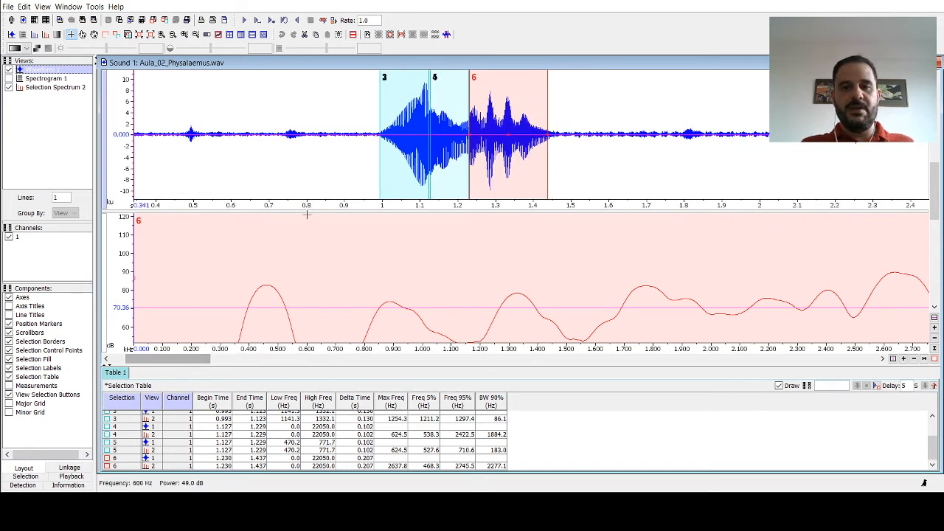
click(708, 291)
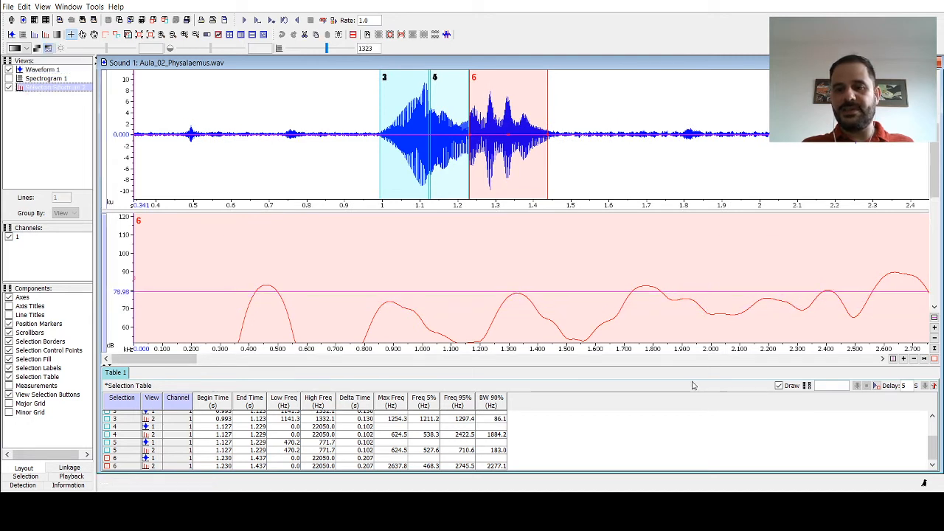
click(913, 359)
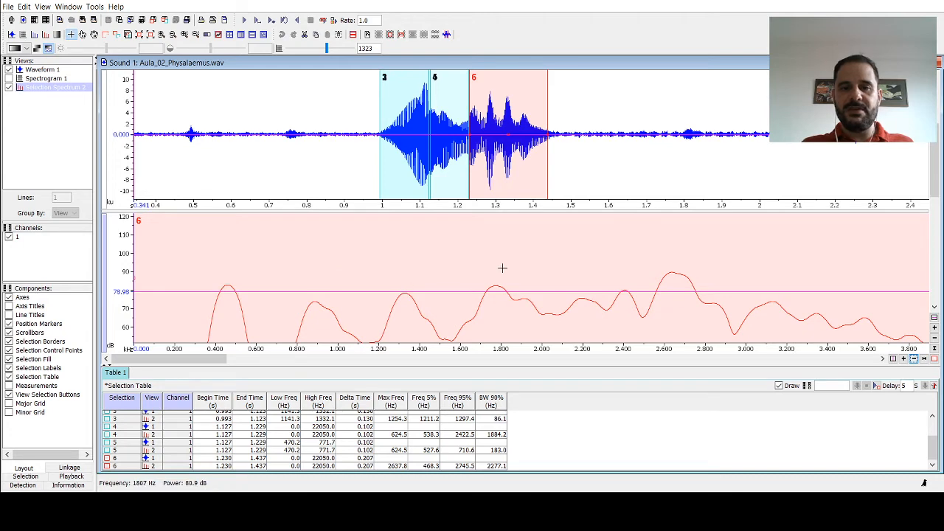
click(9, 78)
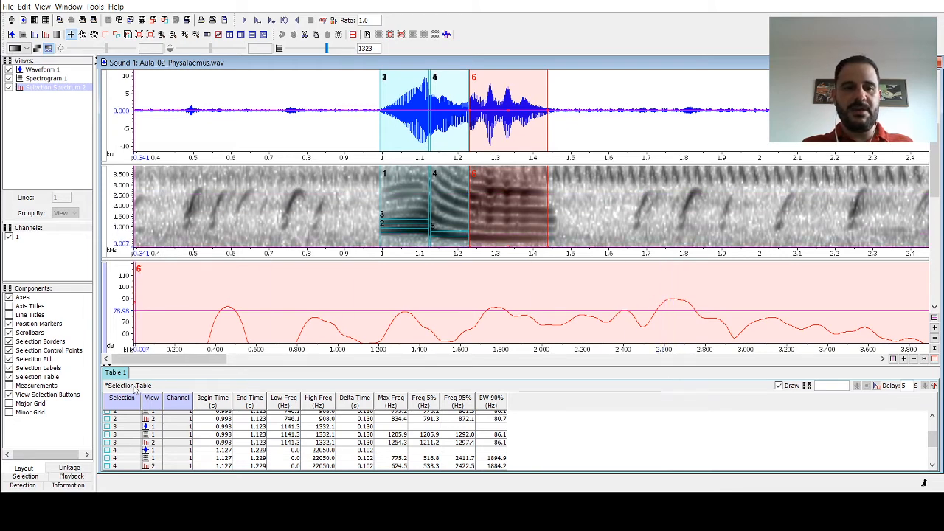
click(8, 79)
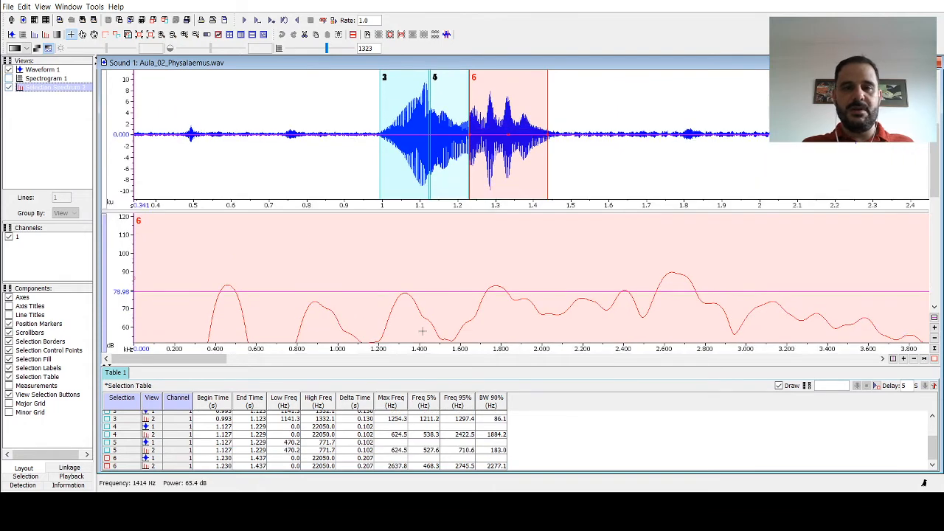
click(934, 327)
click(934, 327)
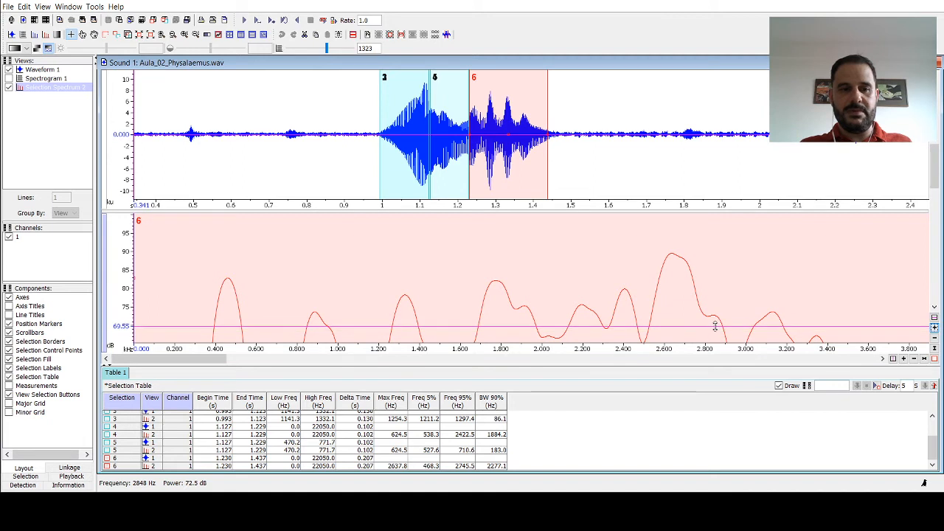
drag(650, 308, 723, 305)
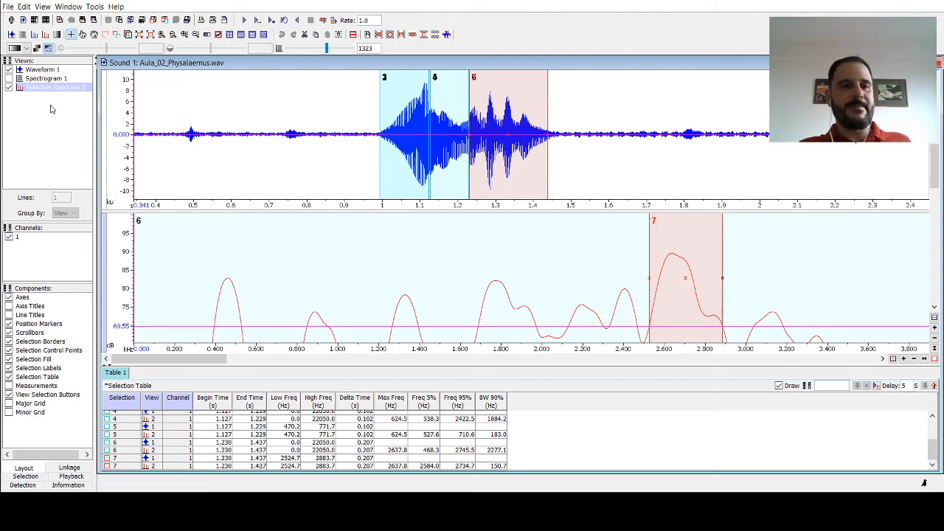
Display the spectrogram and select the silent interval between the two calls on the waveform, from about 1.439 to 3.046 s.
click(9, 78)
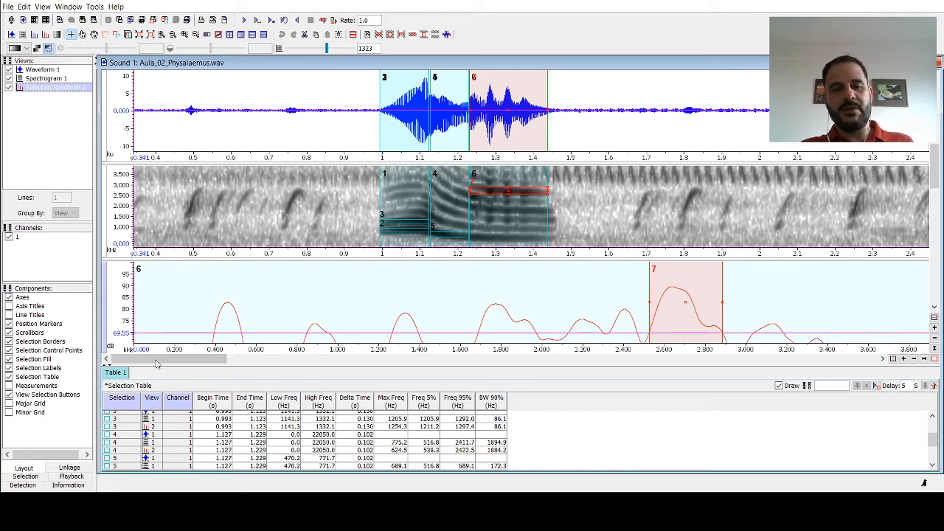
scroll(167, 364, down, 3)
scroll(166, 364, up, 1)
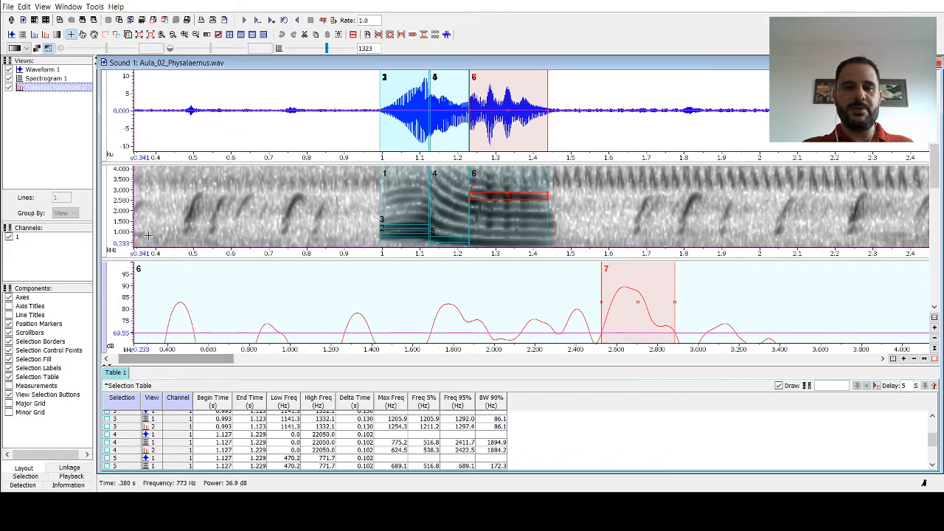
click(109, 120)
drag(203, 361, 236, 360)
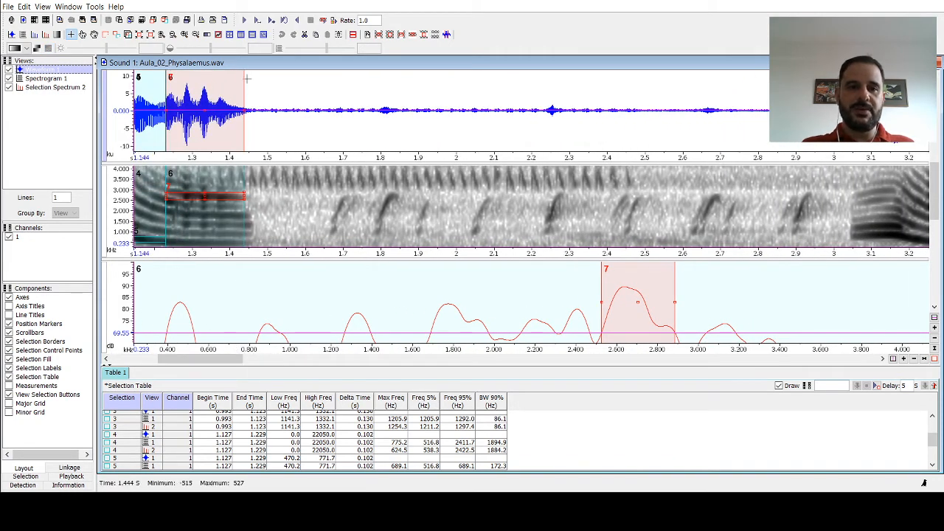
drag(244, 79, 851, 137)
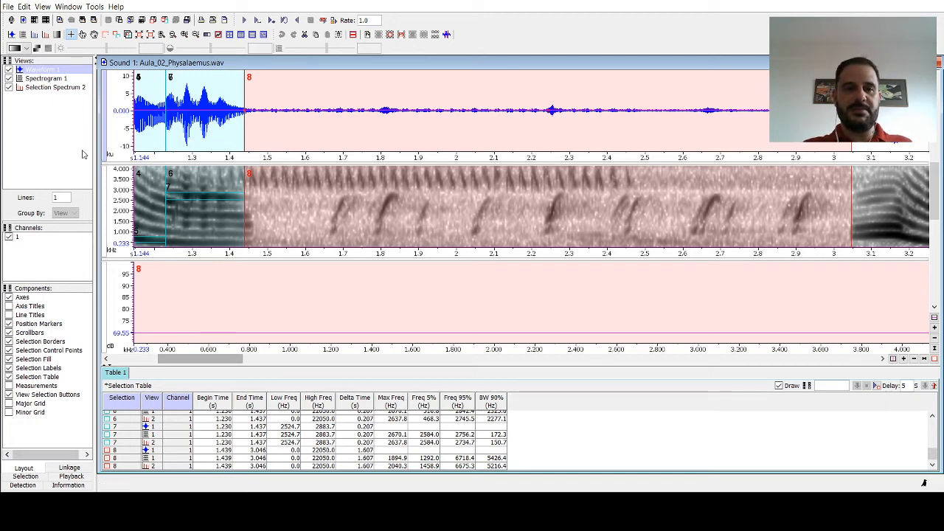
Hide the spectrogram and select the second call's first section on the waveform, from about 3.047 to 3.173 s.
click(9, 79)
drag(227, 360, 294, 361)
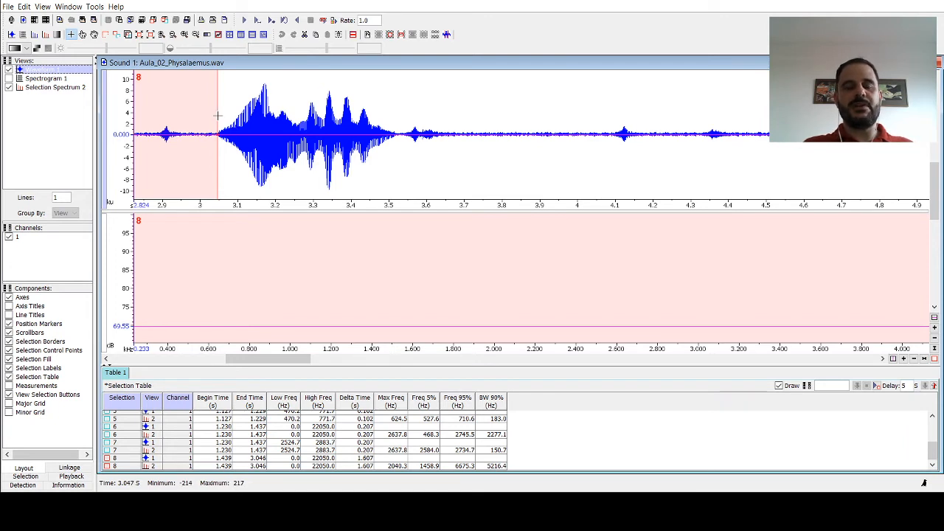
drag(217, 115, 266, 117)
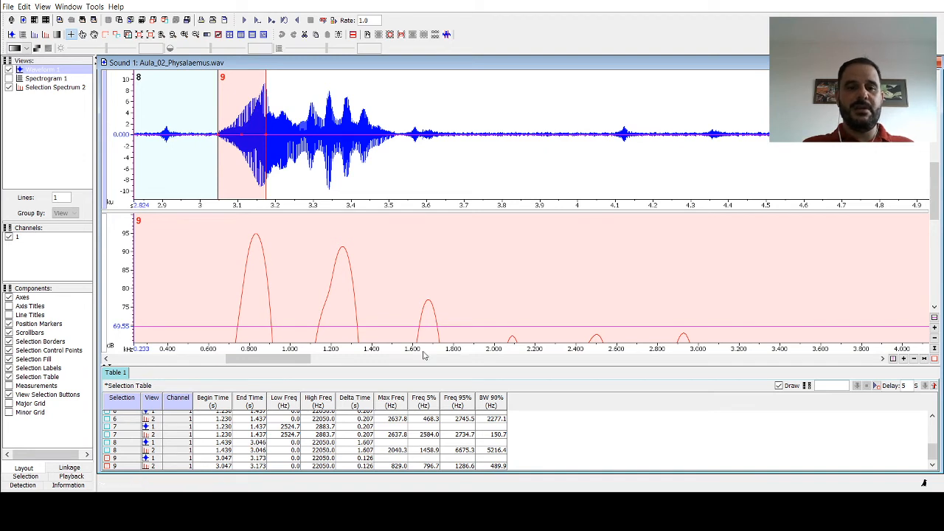
Place the power marker on the highest spectral peak of the second call's first section at about 95.12 dB, and lower it to about 75.72 dB.
click(935, 337)
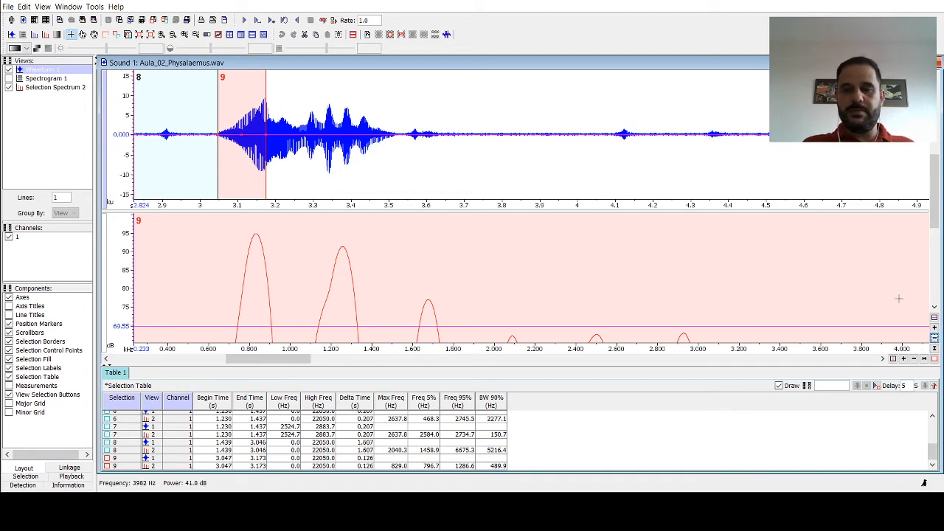
click(935, 328)
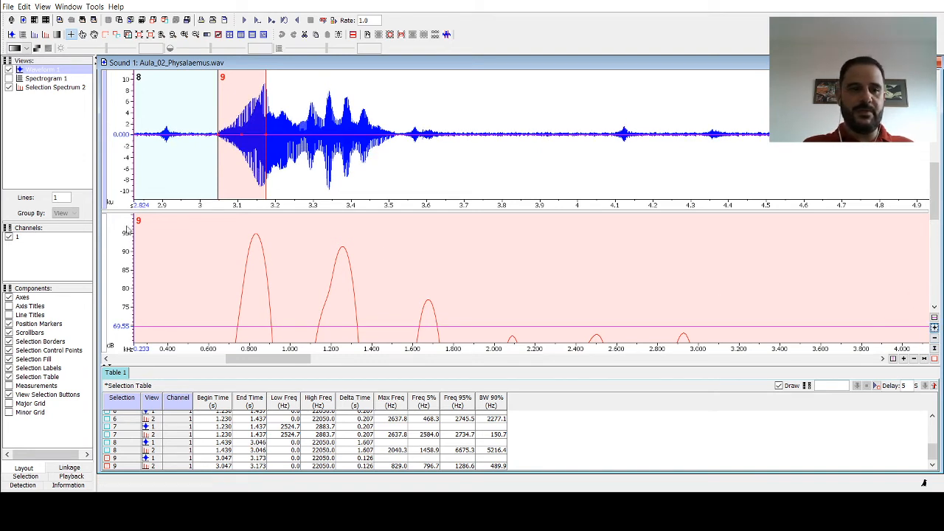
click(105, 237)
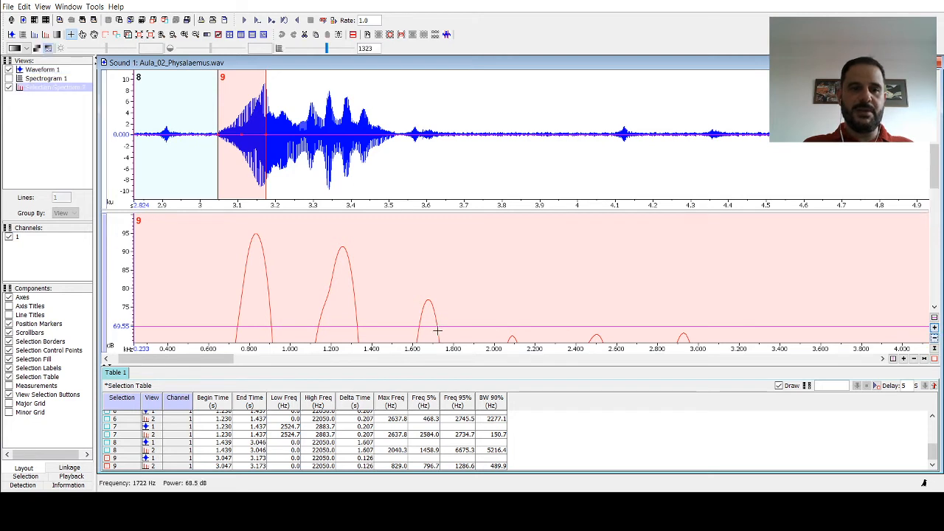
click(935, 340)
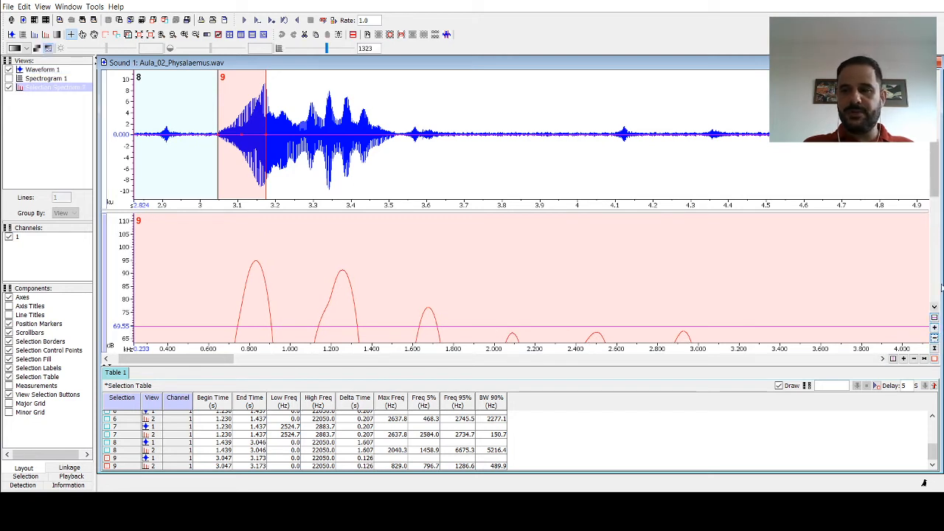
drag(936, 180, 936, 210)
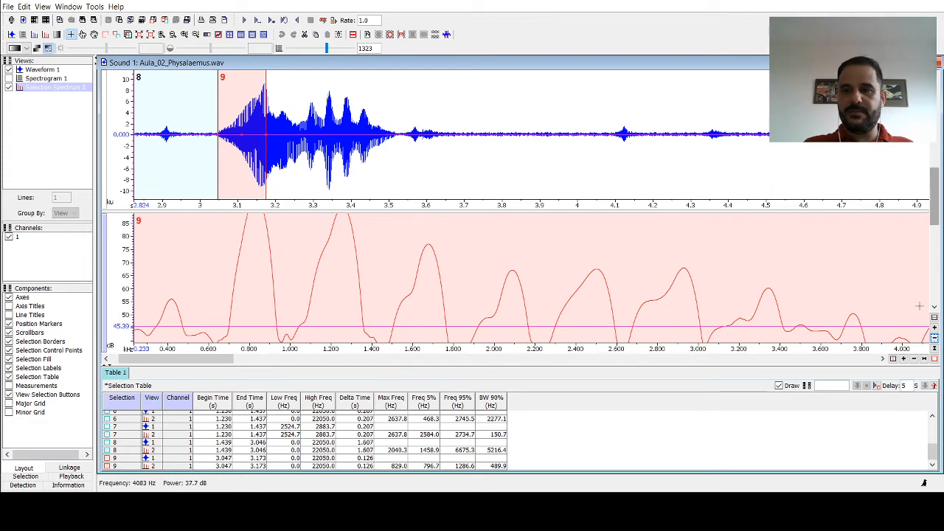
click(934, 340)
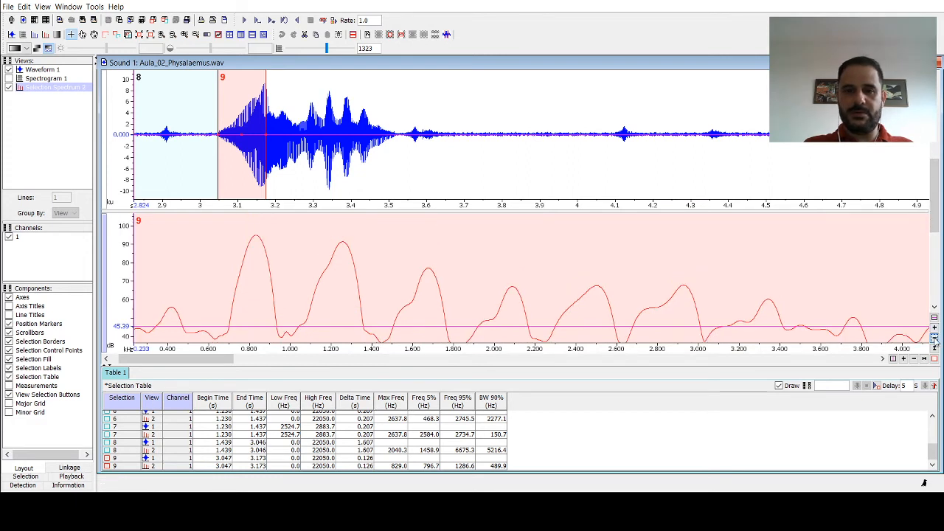
click(935, 338)
click(935, 328)
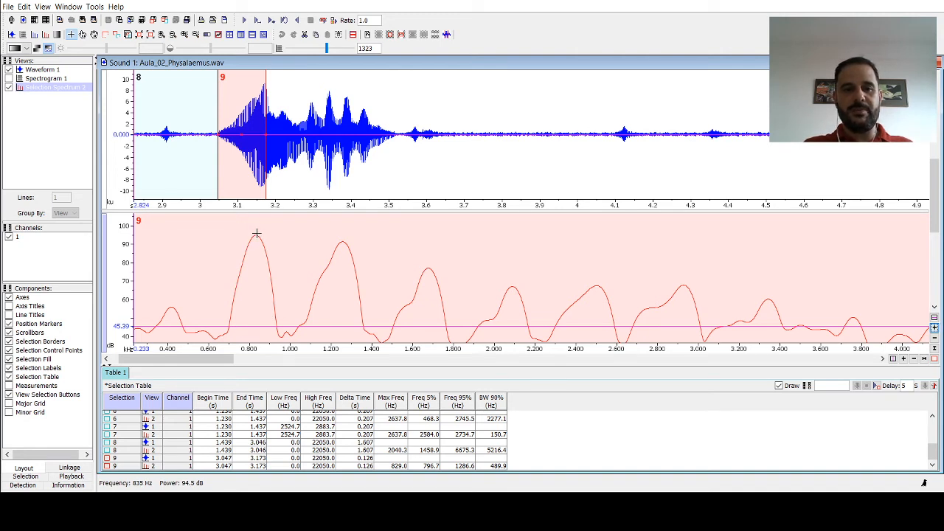
mouse_move(289, 327)
mouse_down()
mouse_move(283, 285)
mouse_move(297, 234)
mouse_up()
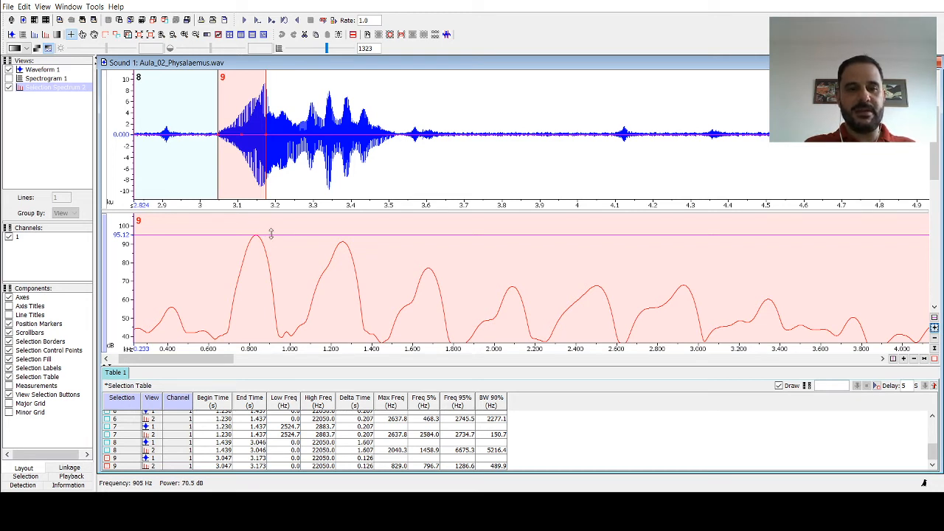
mouse_move(270, 233)
mouse_down()
mouse_move(268, 277)
mouse_move(282, 234)
mouse_move(274, 276)
mouse_up()
drag(276, 274, 256, 270)
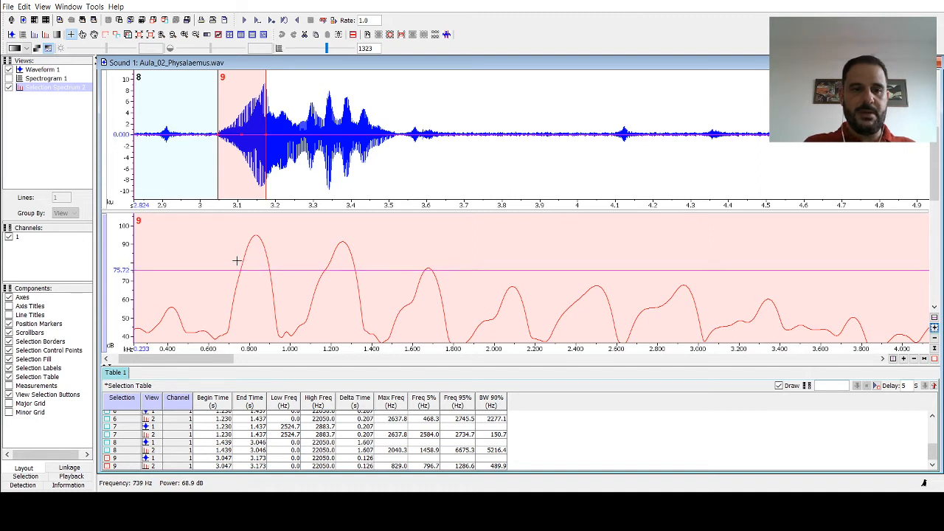
Select the two highest peaks as ranges of about 756–898 Hz and 1144–1327 Hz, lowering the power marker to about 71.33 dB for the second.
drag(237, 260, 270, 257)
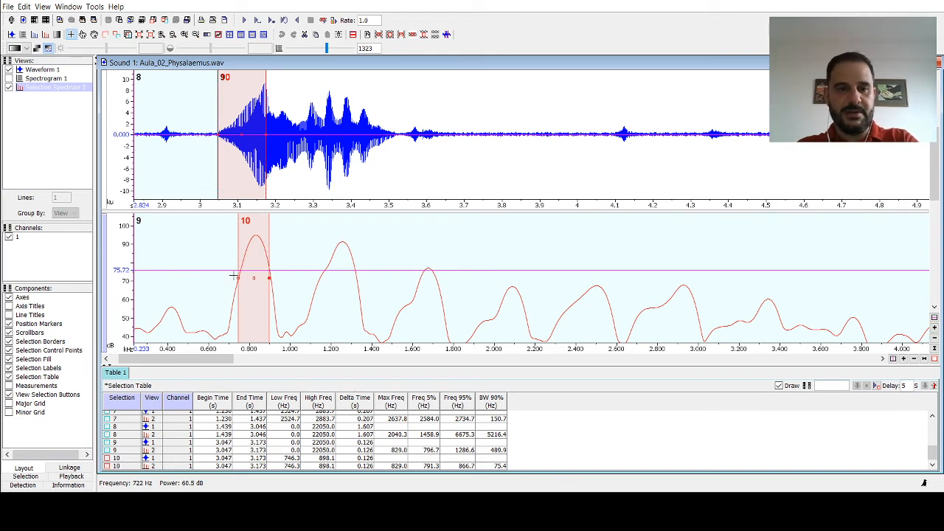
drag(238, 278, 241, 277)
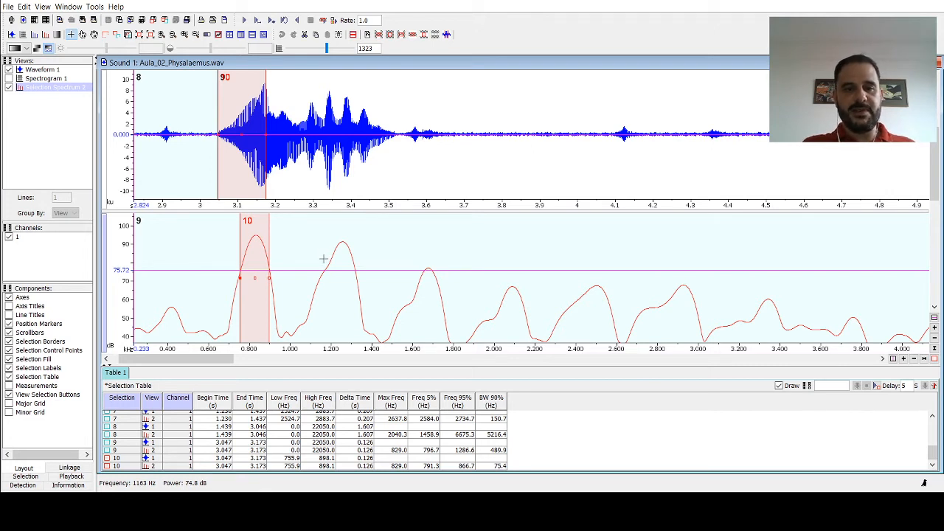
drag(323, 259, 356, 267)
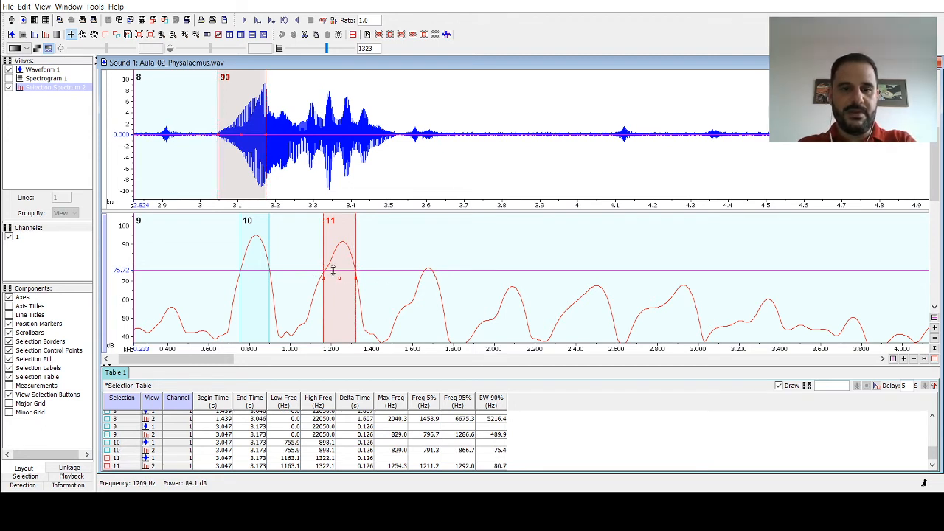
mouse_move(369, 270)
mouse_down()
mouse_move(373, 242)
mouse_move(375, 278)
mouse_move(318, 278)
mouse_up()
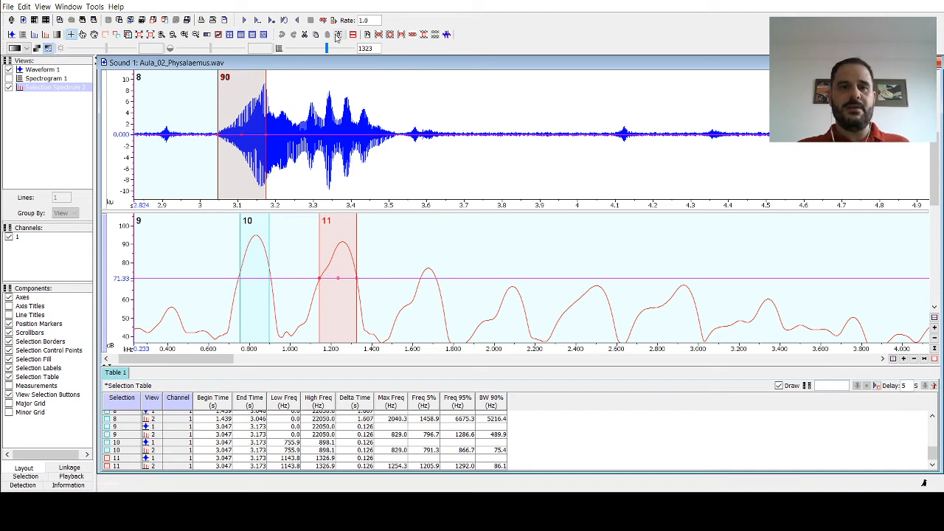
Select the second call's second section, about 3.172–3.288 s, and its highest spectral peak, about 460–828 Hz, using a 69.05 dB power marker.
drag(265, 77, 309, 88)
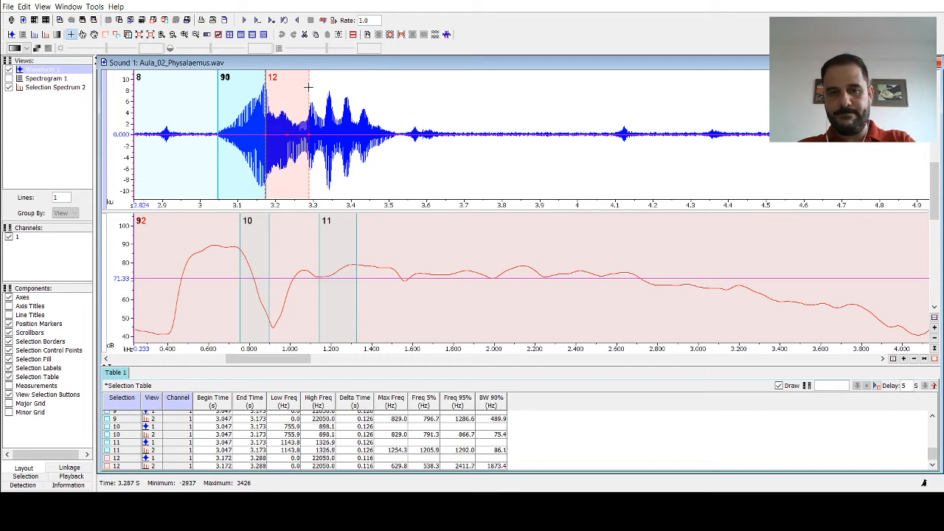
click(226, 276)
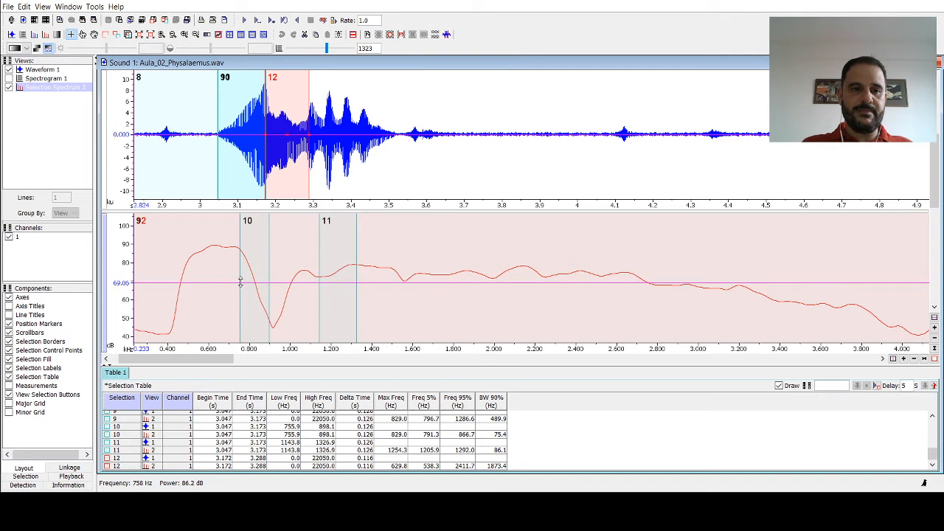
drag(179, 267, 253, 256)
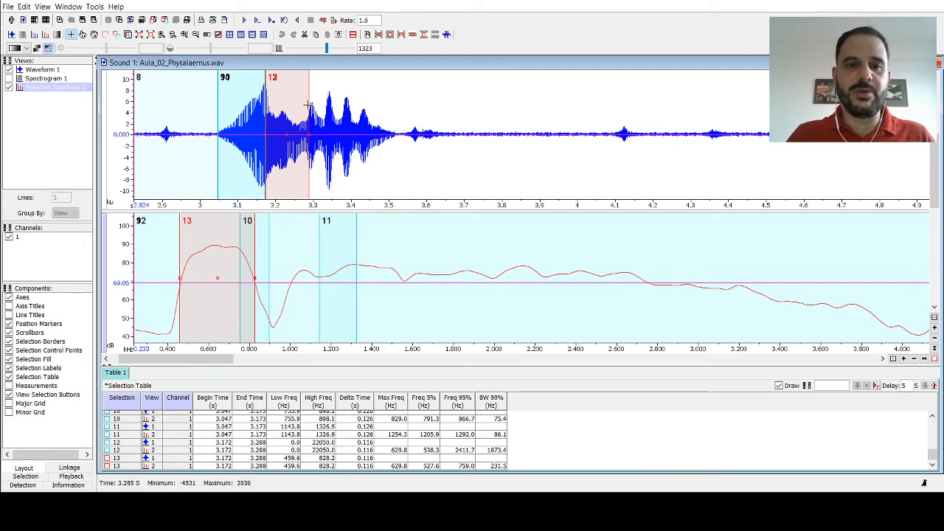
Select the second call's third section, about 3.288–3.516 s, and its highest spectral peak, about 2498–2890 Hz, using a 68.58 dB power marker.
drag(308, 104, 394, 103)
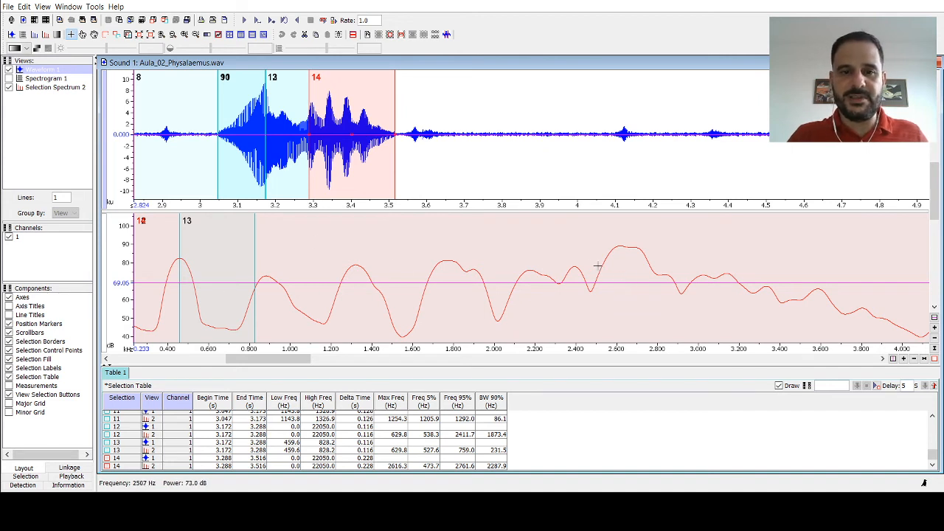
click(632, 282)
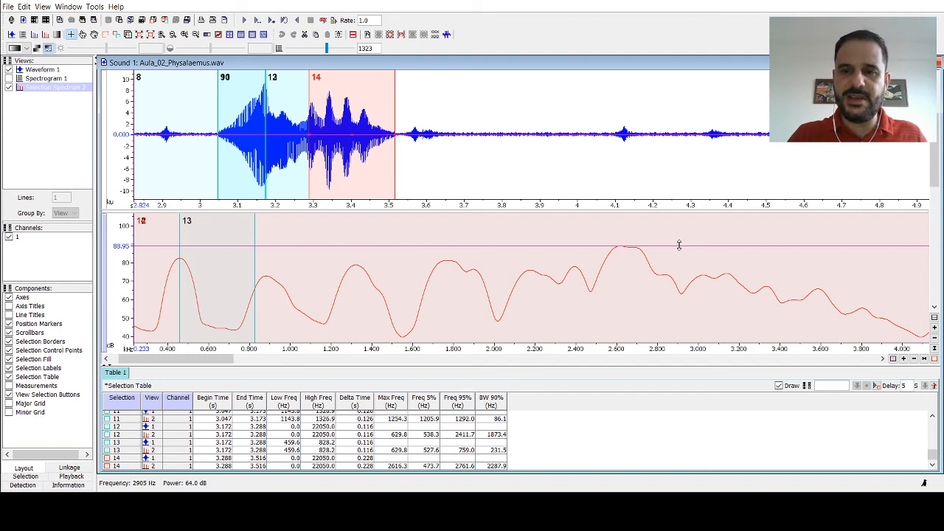
drag(679, 246, 672, 284)
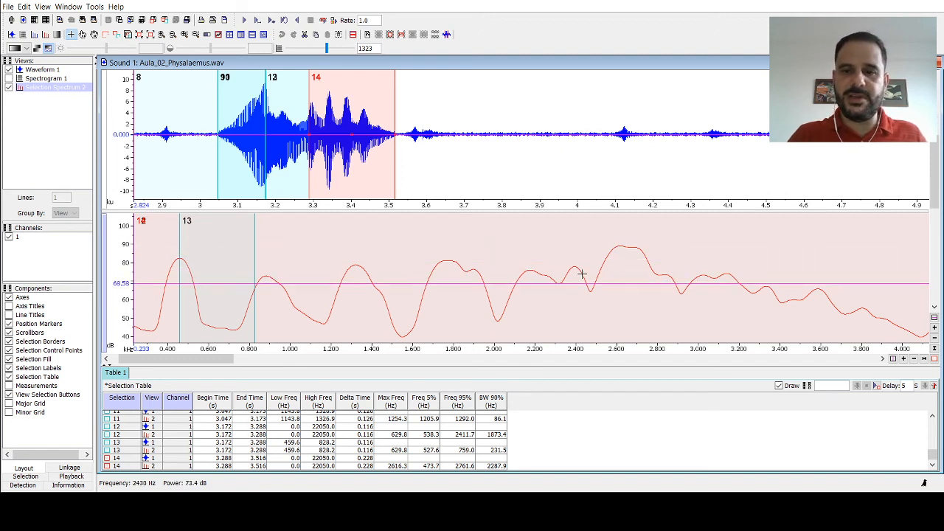
drag(594, 272, 676, 267)
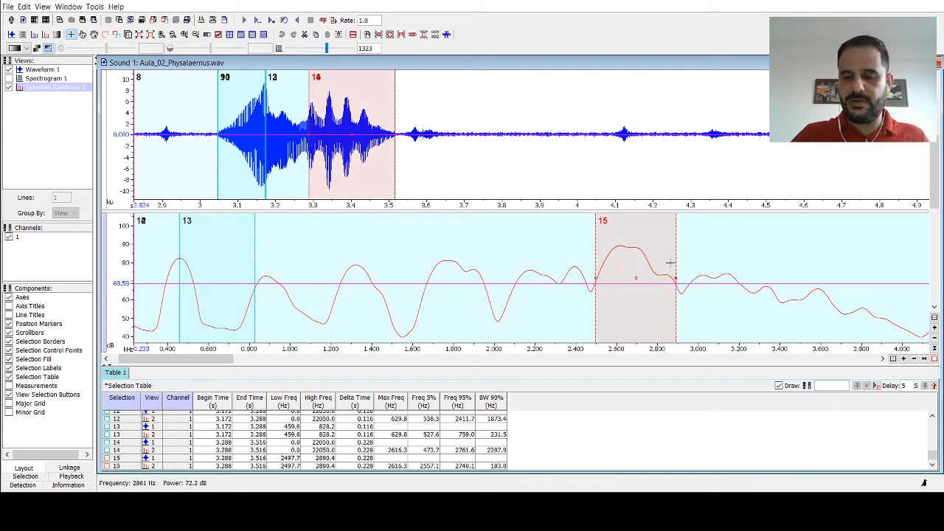
Save the selection table as Aula_02_Physalaemus.Table.1.selections.txt.
click(6, 8)
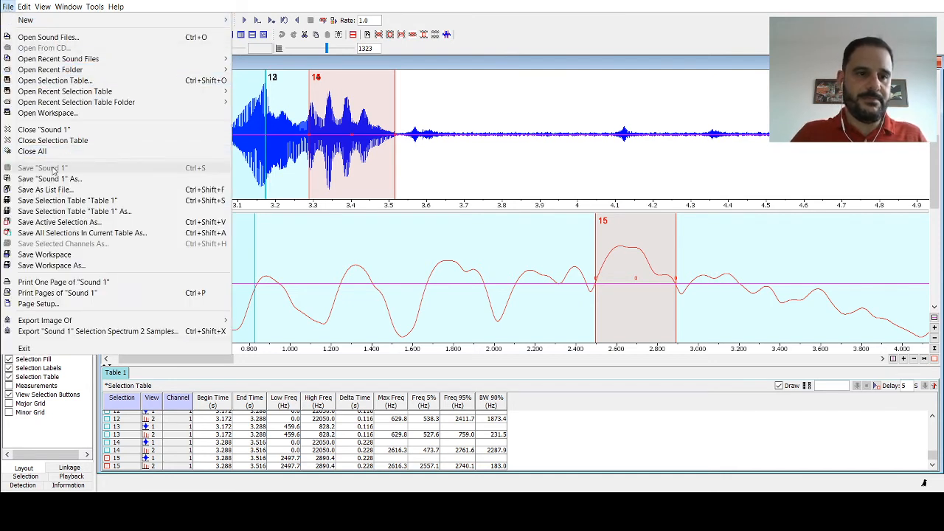
click(87, 212)
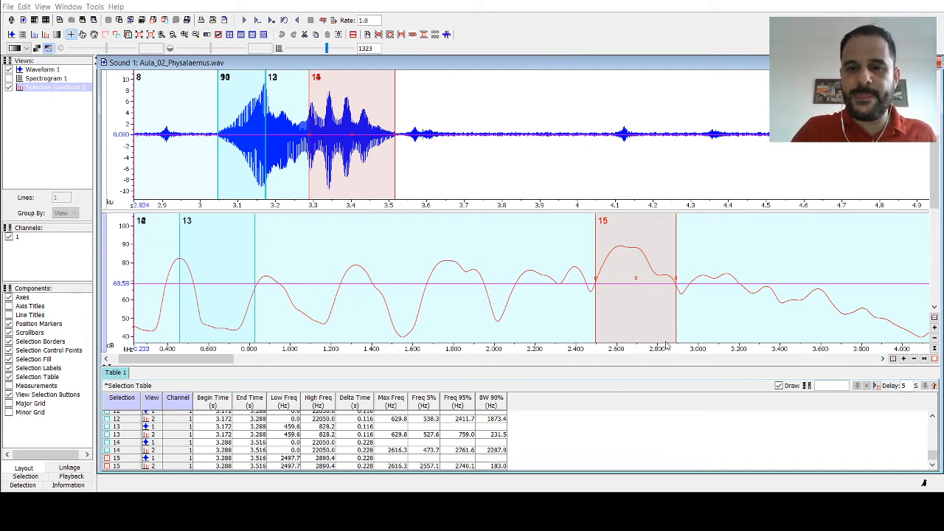
click(501, 451)
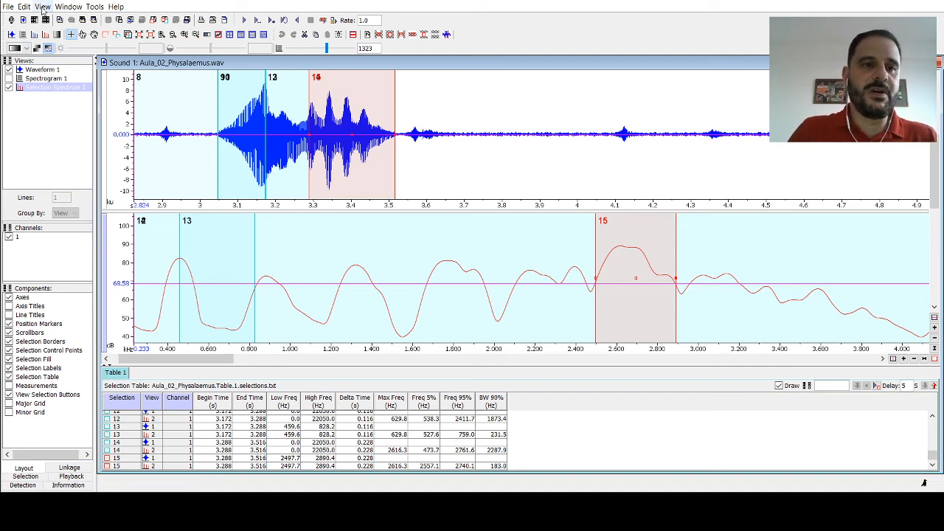
Clear all selection borders so that the selection table is empty.
click(42, 7)
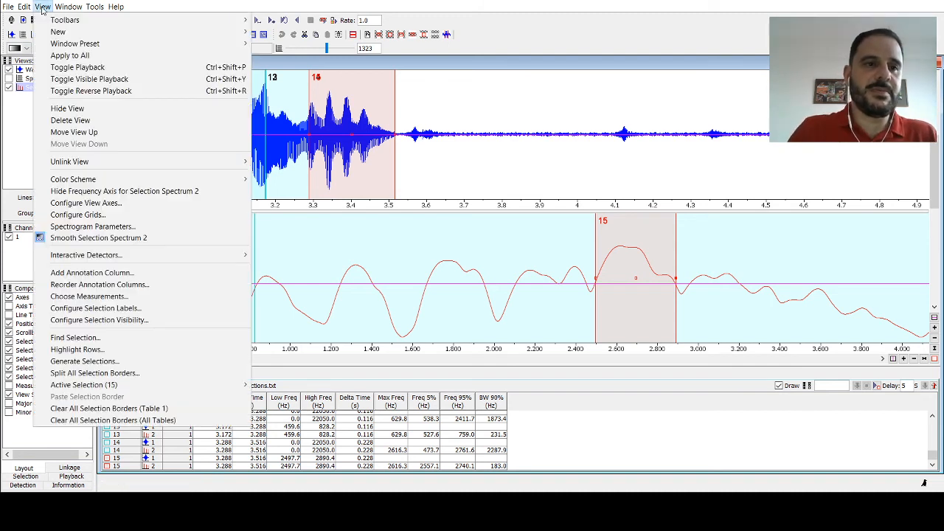
click(115, 424)
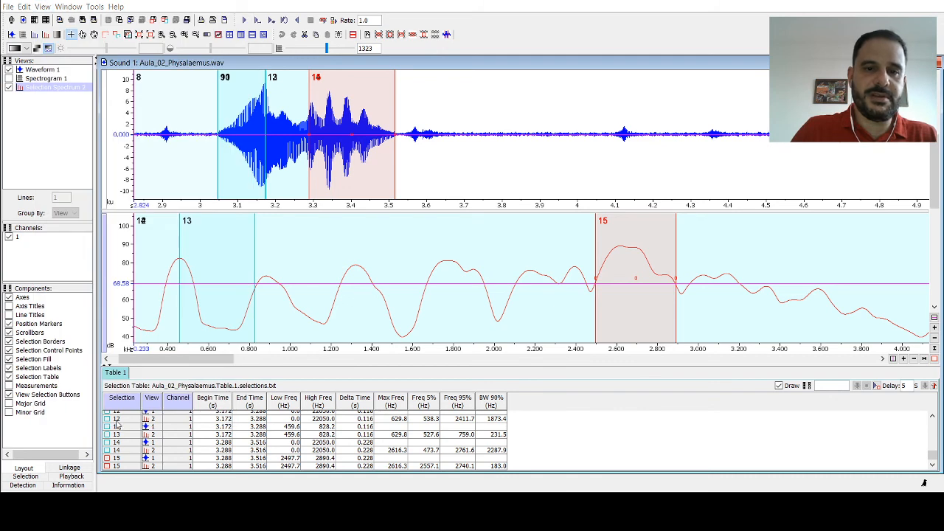
click(461, 270)
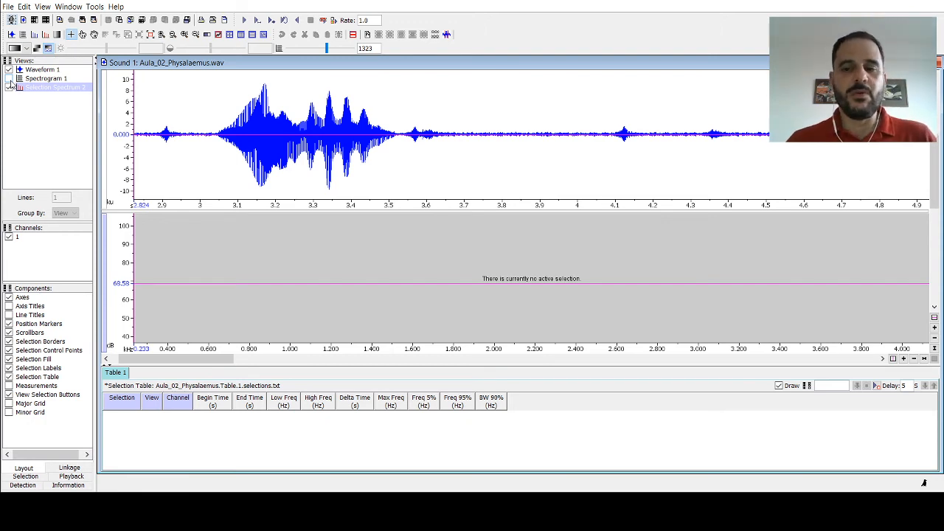
Show the whole recording on the waveform, replace the selection spectrum with the spectrogram, and enlarge the views by shrinking the selection table.
click(914, 360)
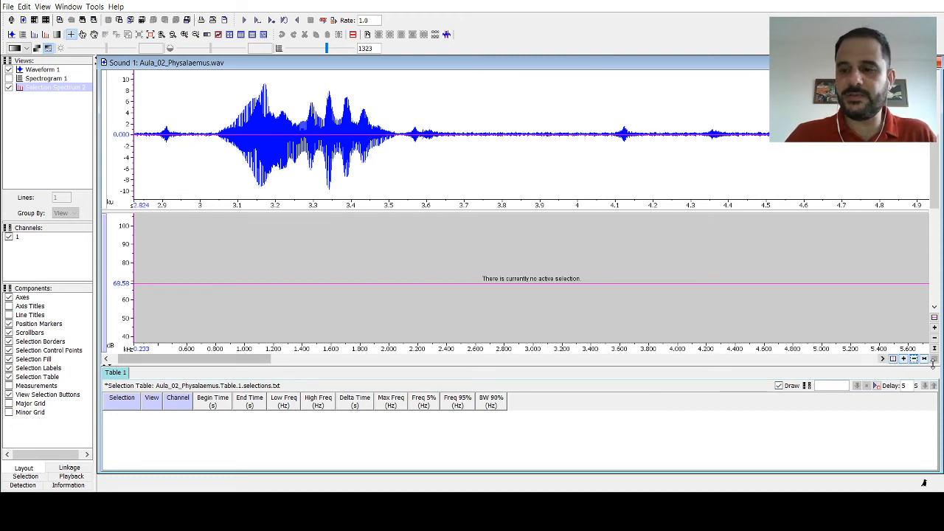
click(924, 358)
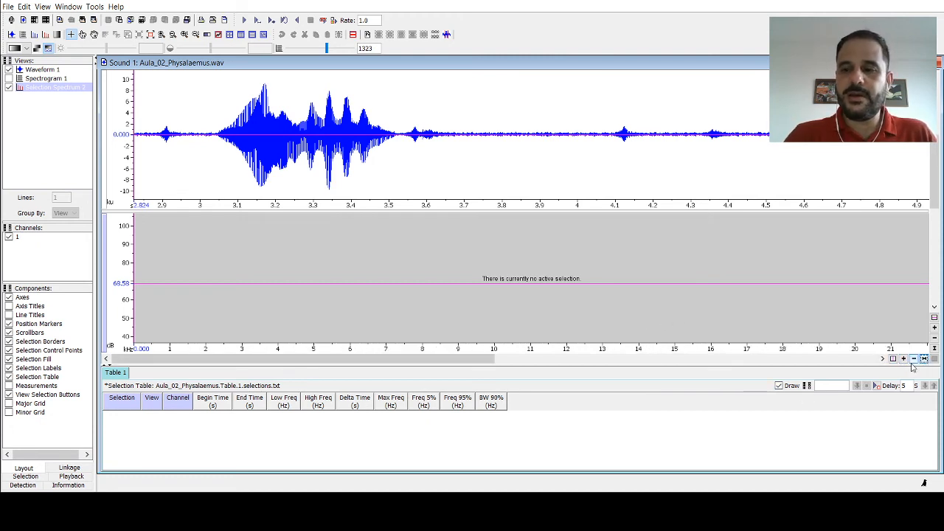
click(108, 146)
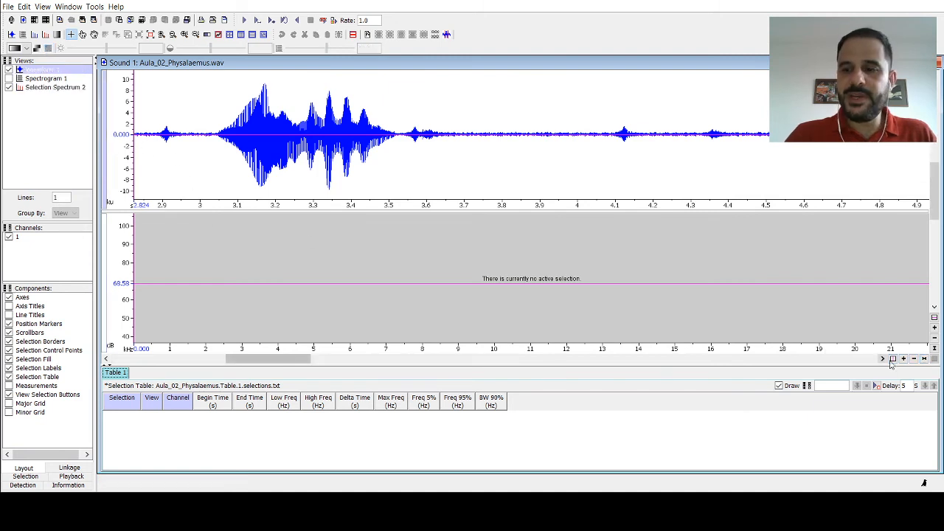
click(924, 359)
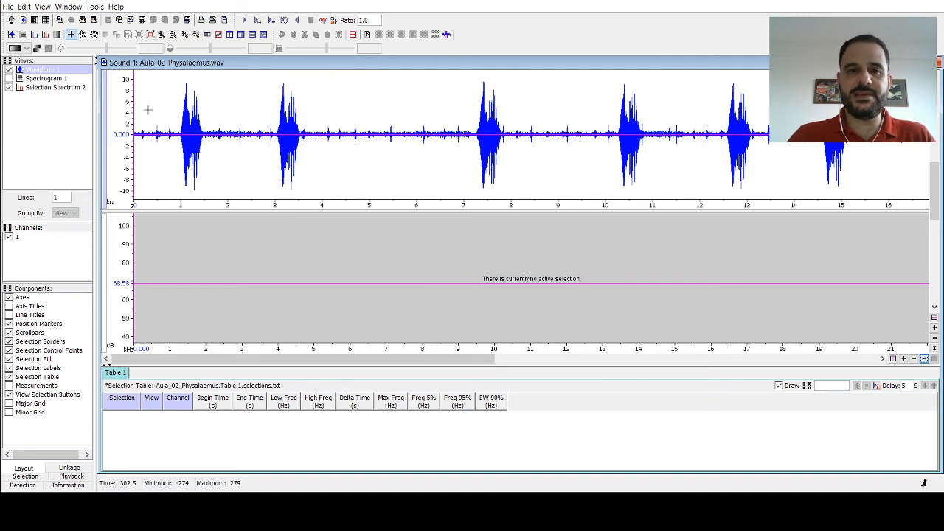
click(8, 88)
click(9, 78)
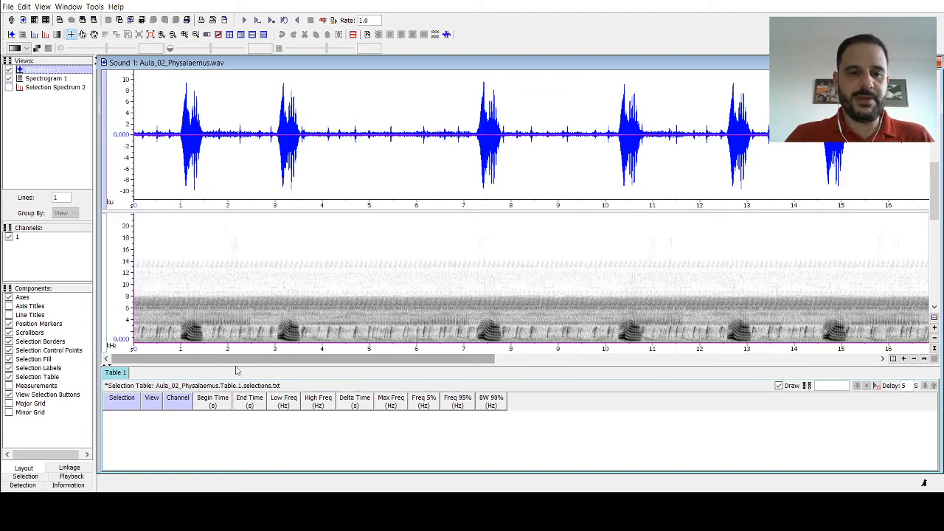
drag(237, 370, 235, 404)
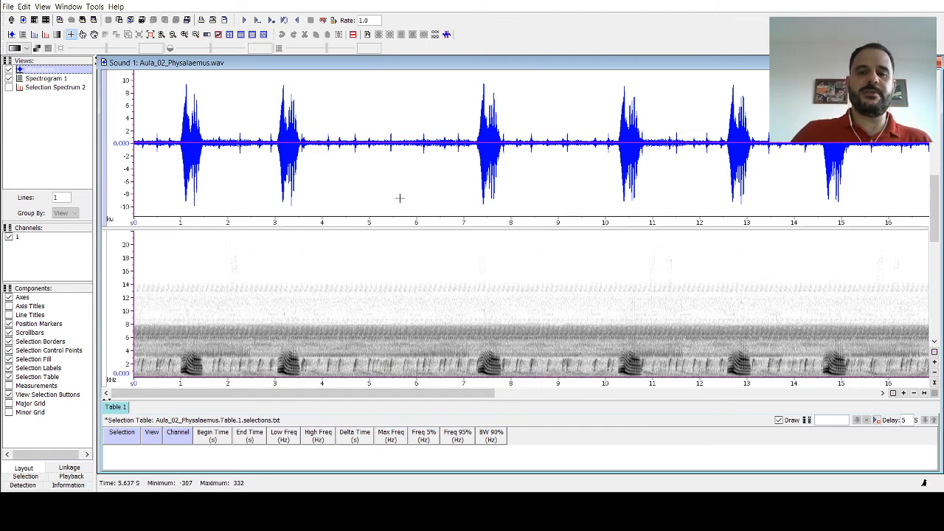
Open the saved selection table Aula_02_Physalaemus.Table.1.selections.txt to restore the selections on the recording.
click(8, 7)
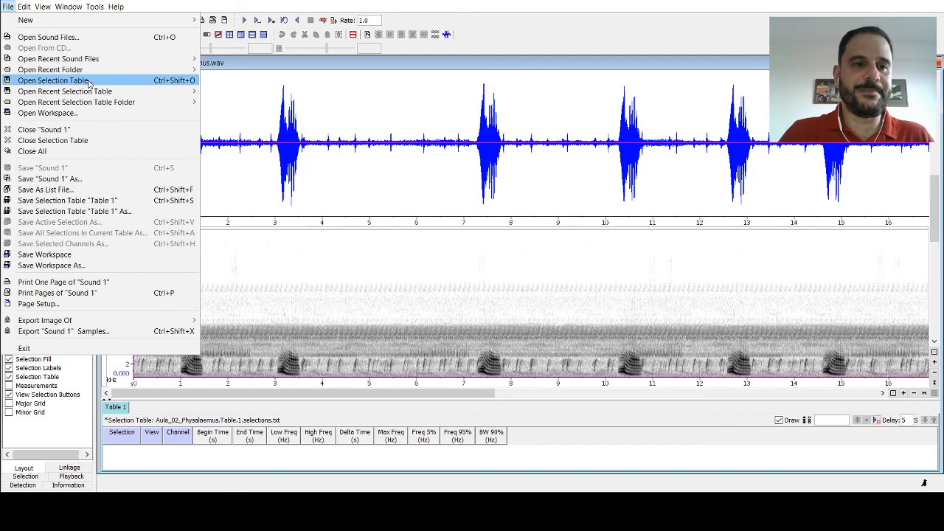
key(Escape)
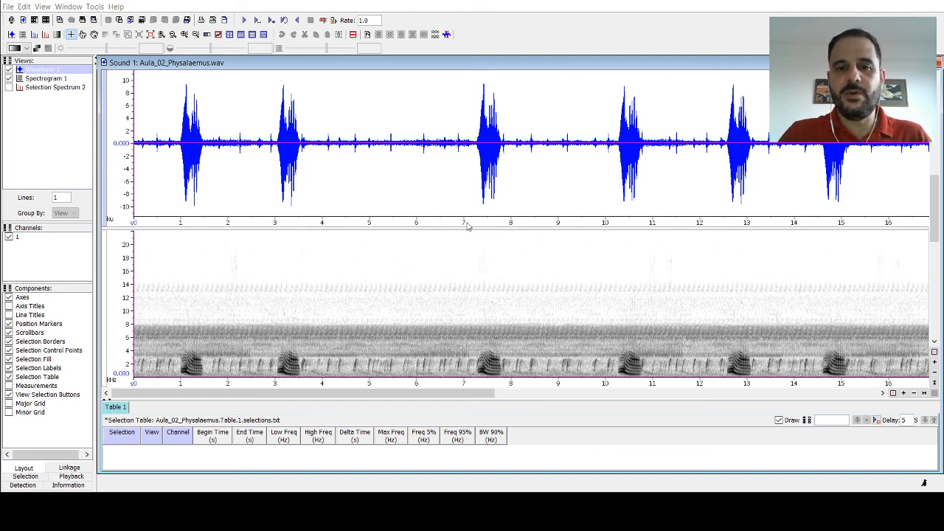
click(657, 345)
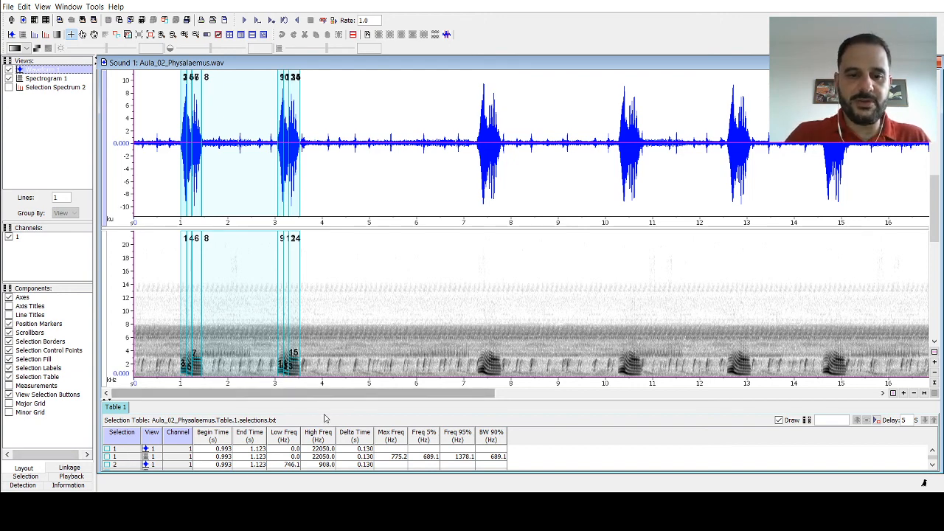
Review the restored selections' time and frequency measurements in a temporarily enlarged selection table.
drag(333, 402, 360, 322)
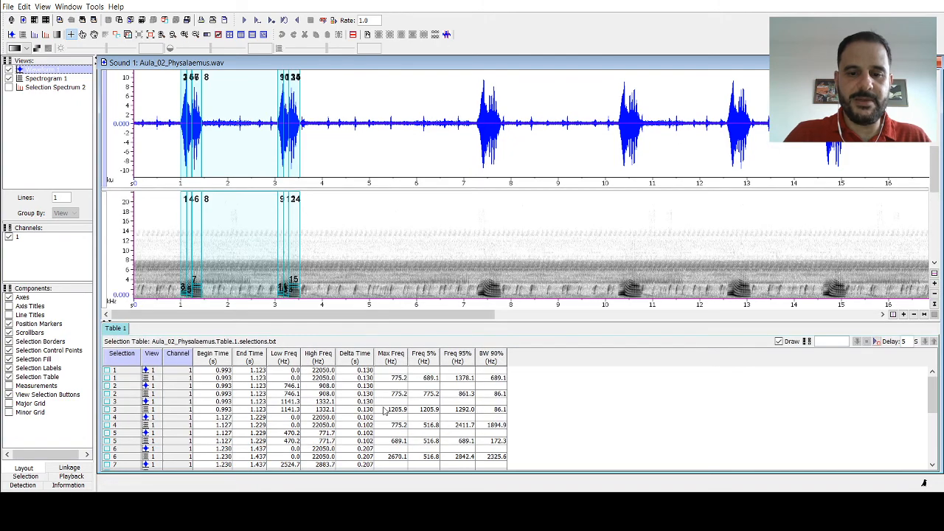
scroll(453, 379, down, 3)
scroll(452, 379, up, 3)
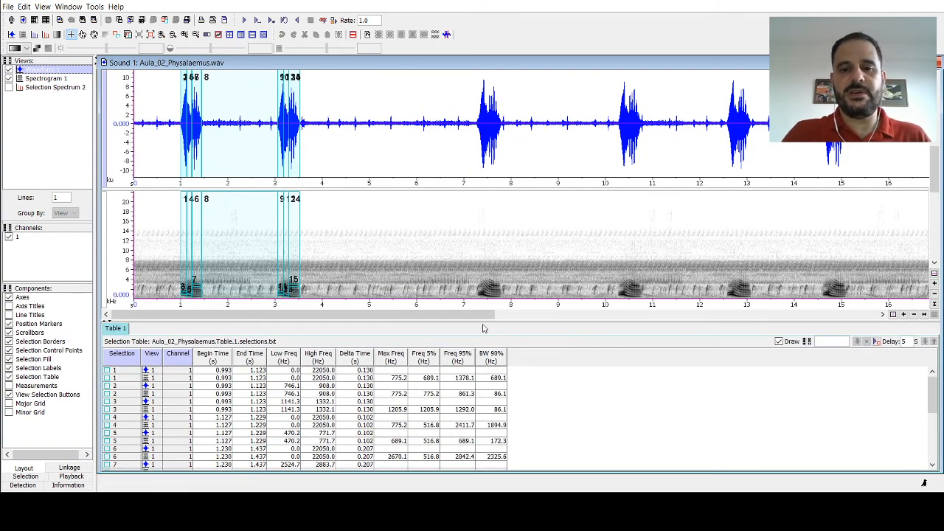
drag(483, 328, 465, 384)
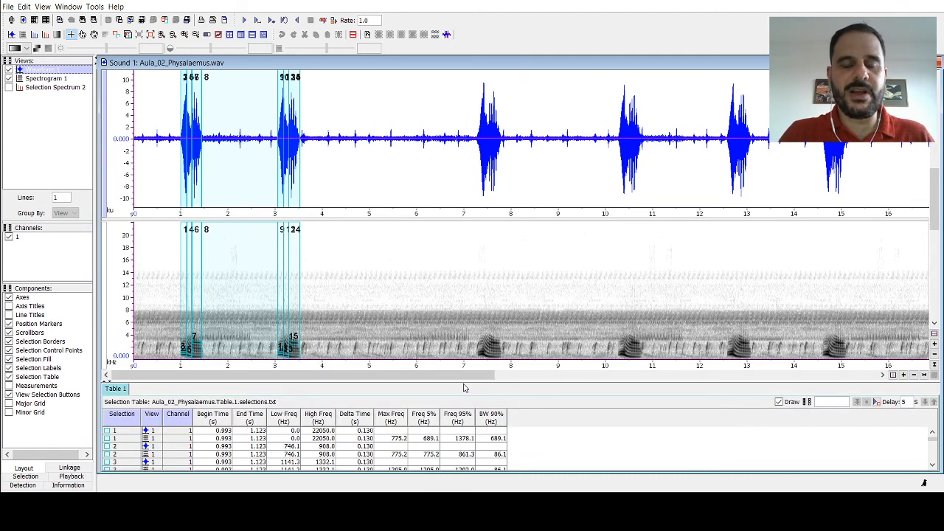